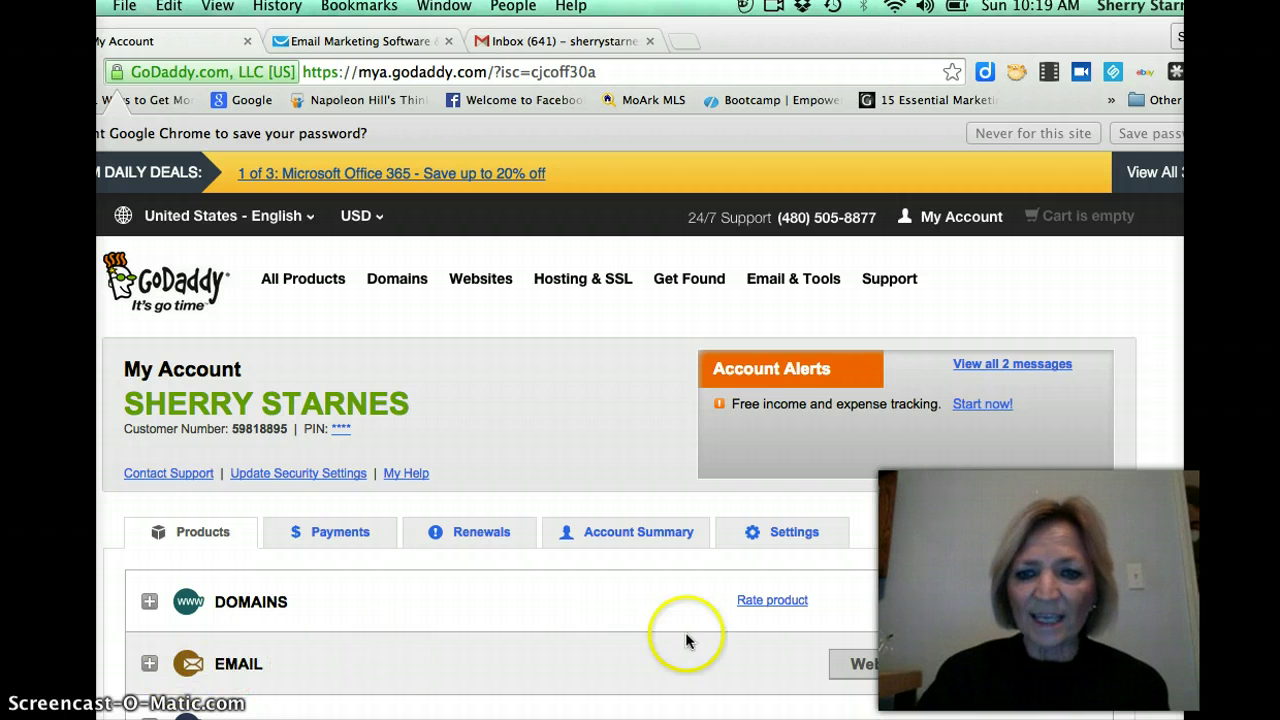
Open the Workspace Control Center email list and bring up the Create a Forwarding Address form.
{"action": "left_click", "coordinate": [1035, 670]}
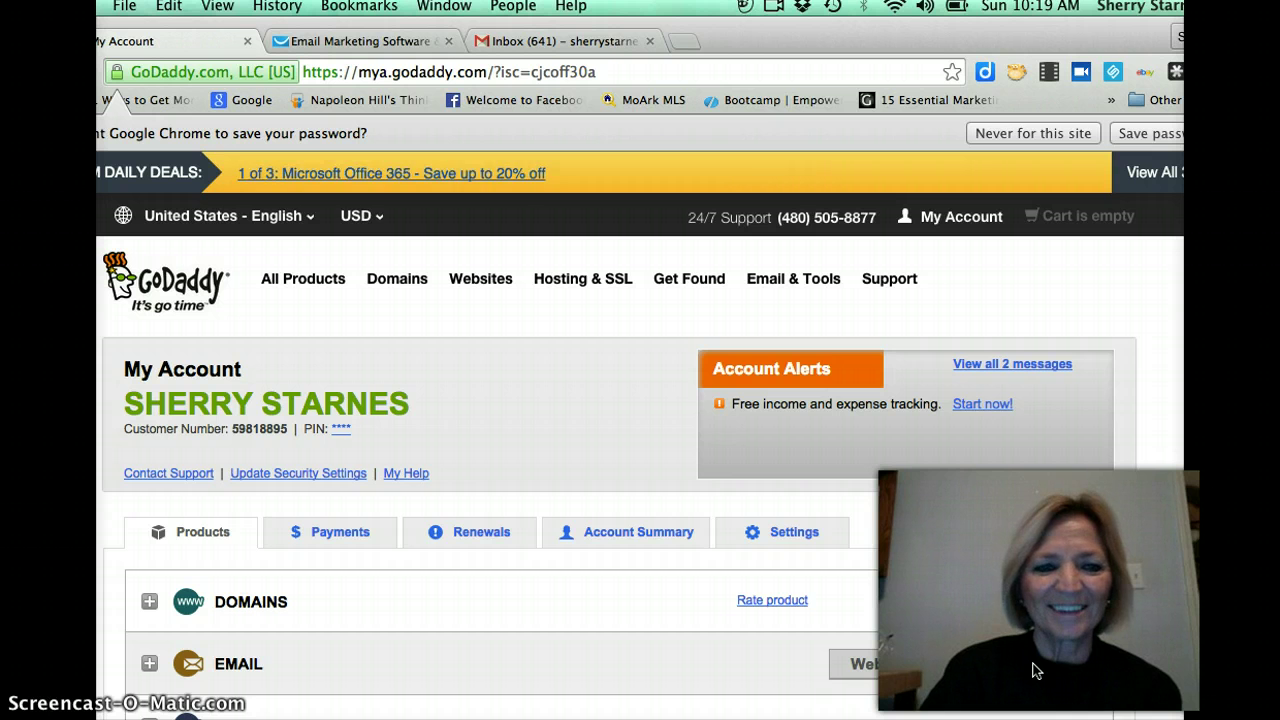
{"action": "left_click", "coordinate": [1040, 662]}
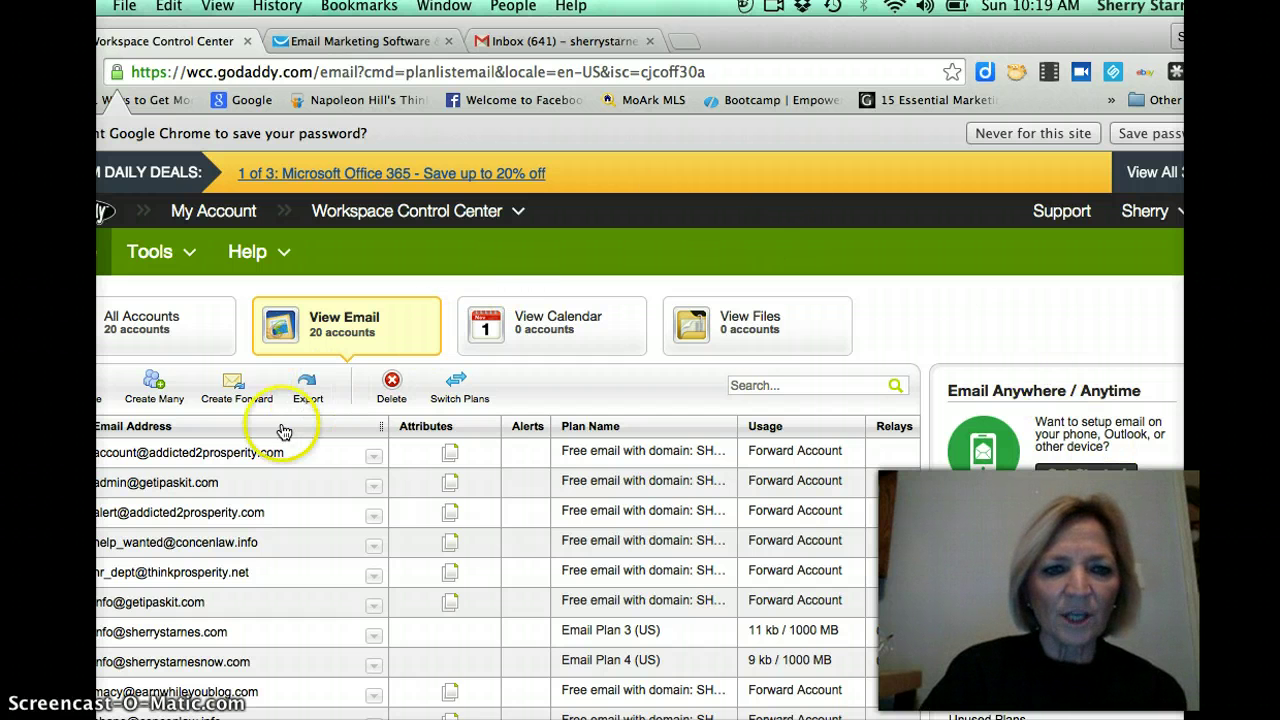
{"action": "left_click", "coordinate": [232, 385]}
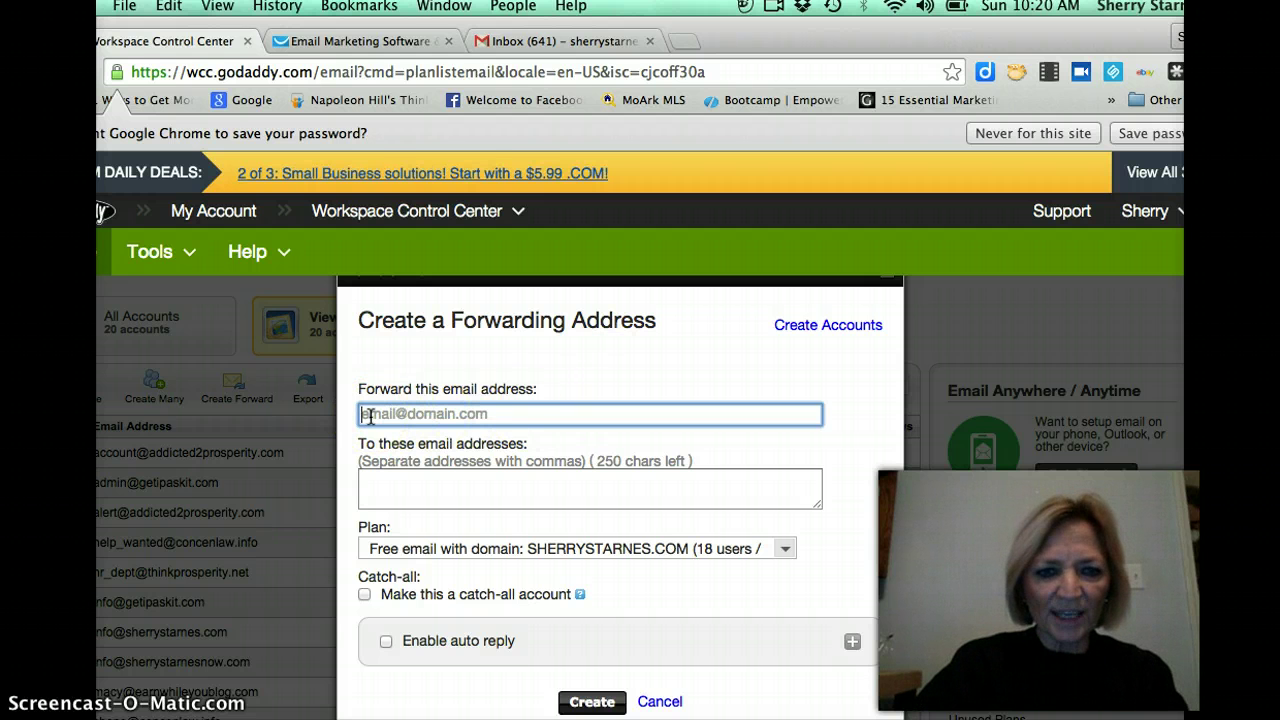
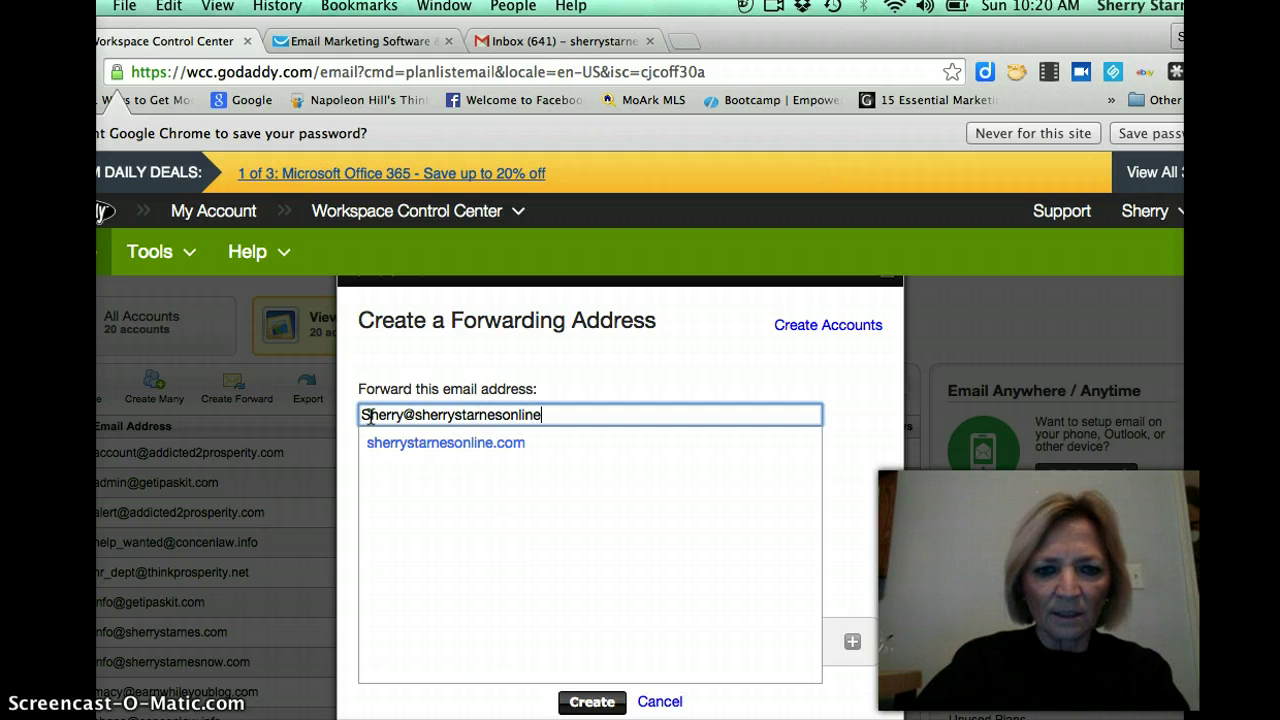
Enter the personal-online-domain address to forward and the Gmail destination address, then submit it.
{"action": "left_click", "coordinate": [409, 450]}
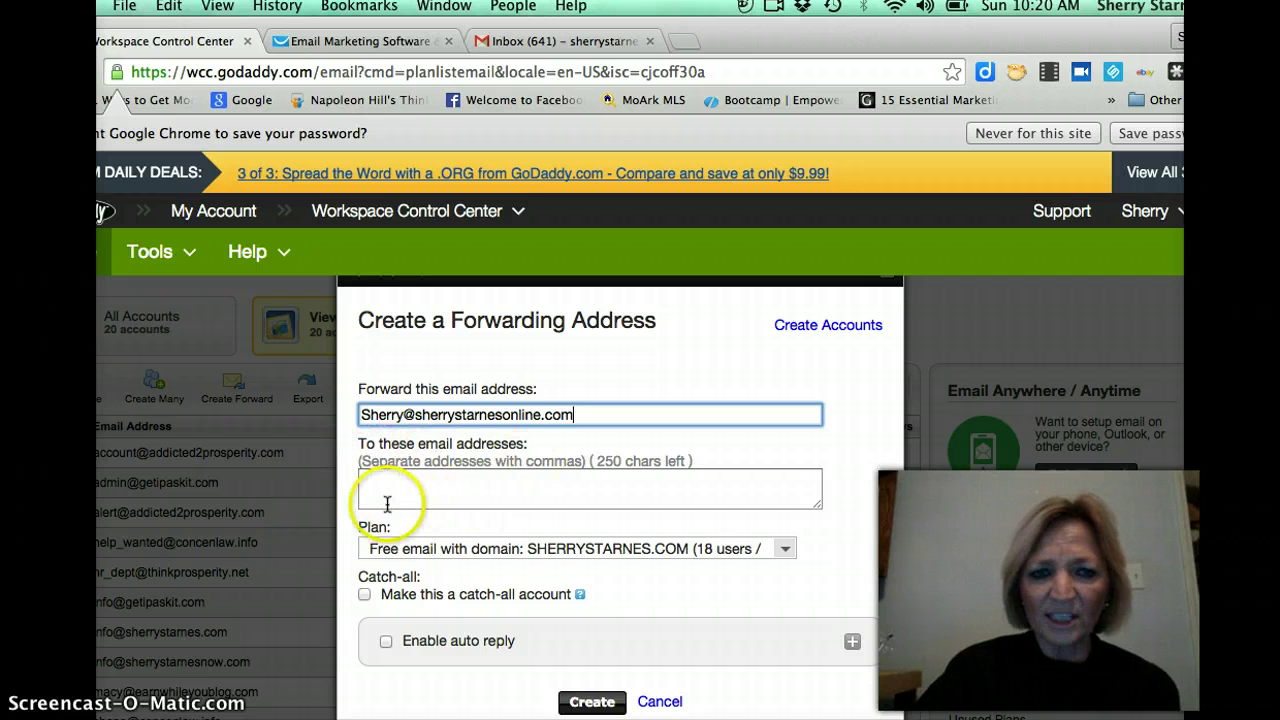
{"action": "left_click", "coordinate": [368, 489]}
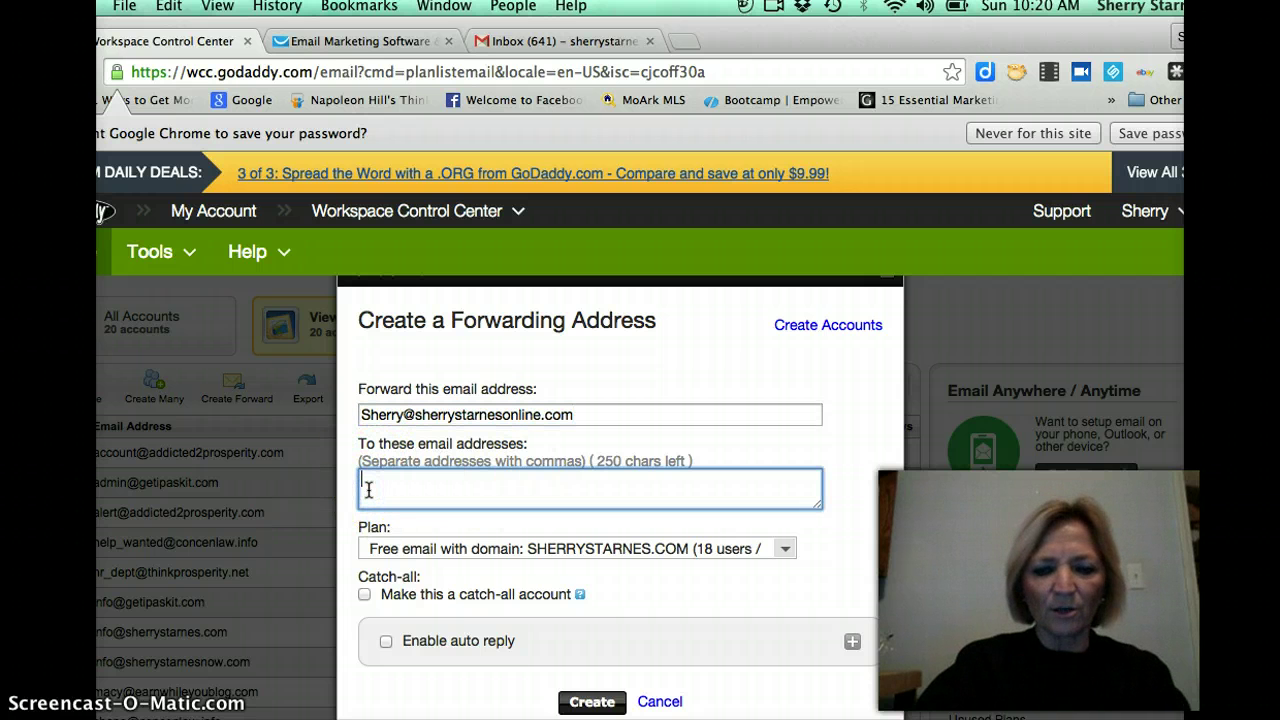
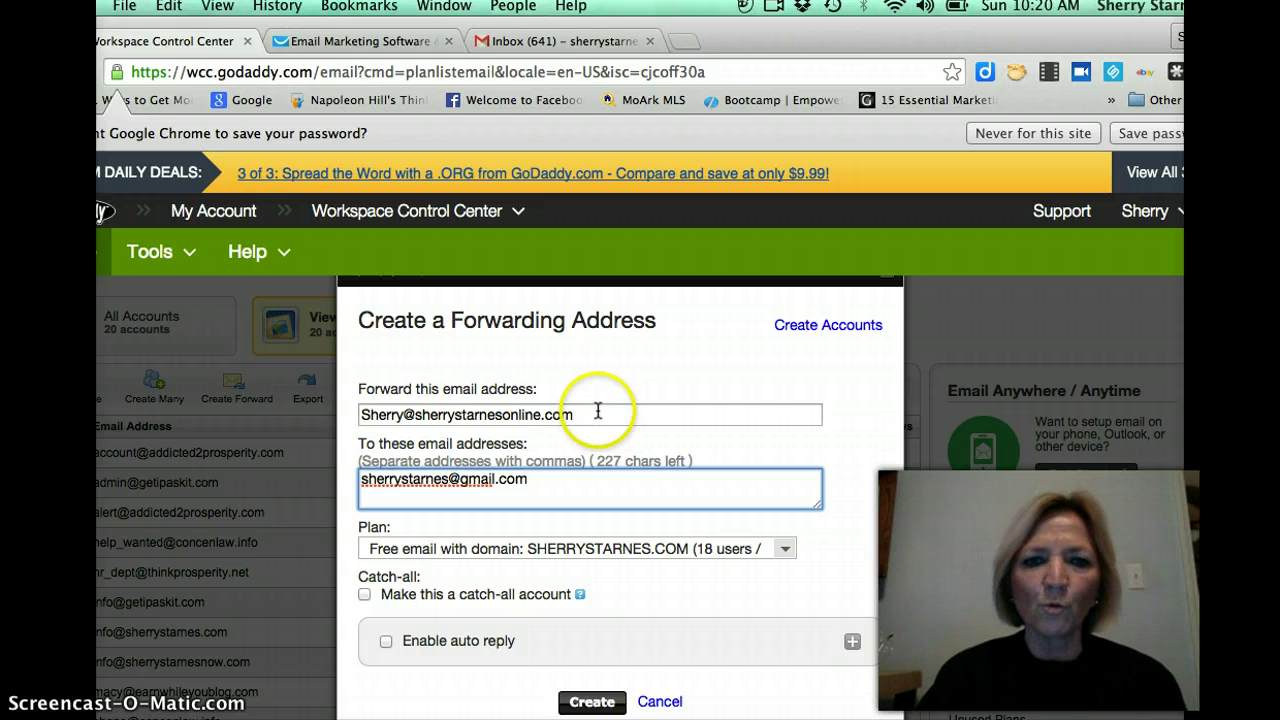
{"action": "left_click", "coordinate": [557, 487]}
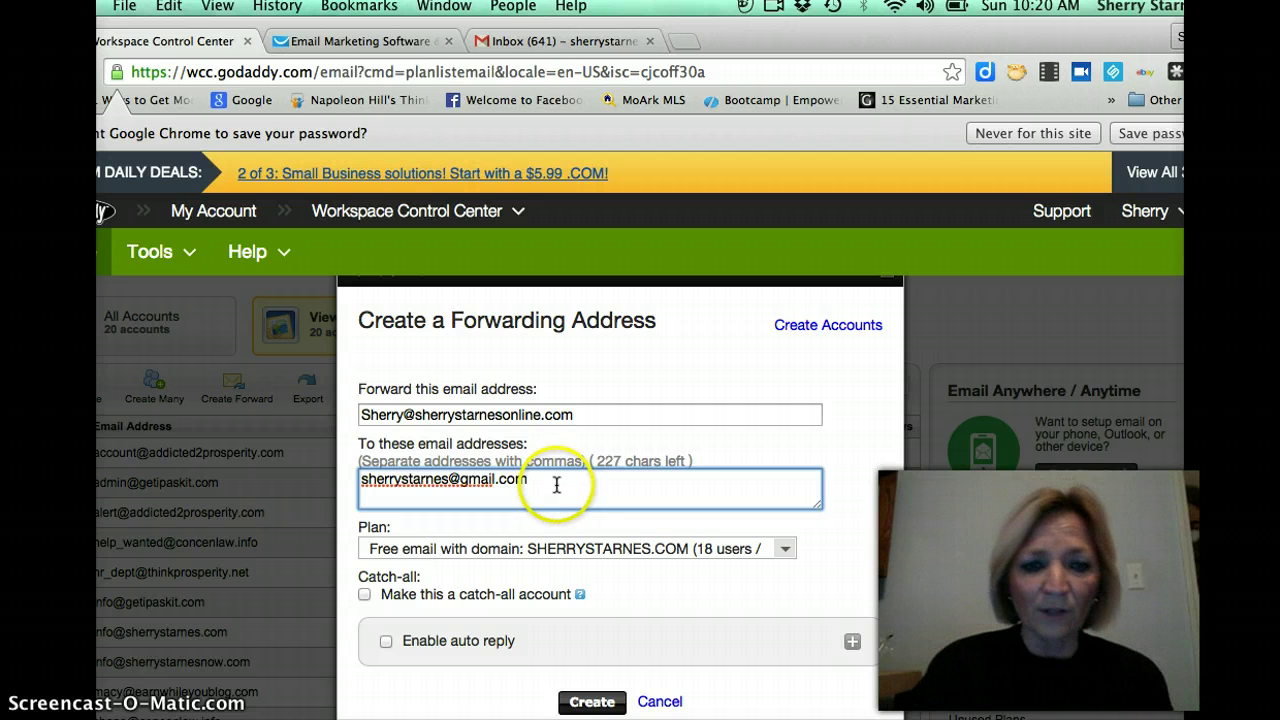
{"action": "left_click", "coordinate": [592, 703]}
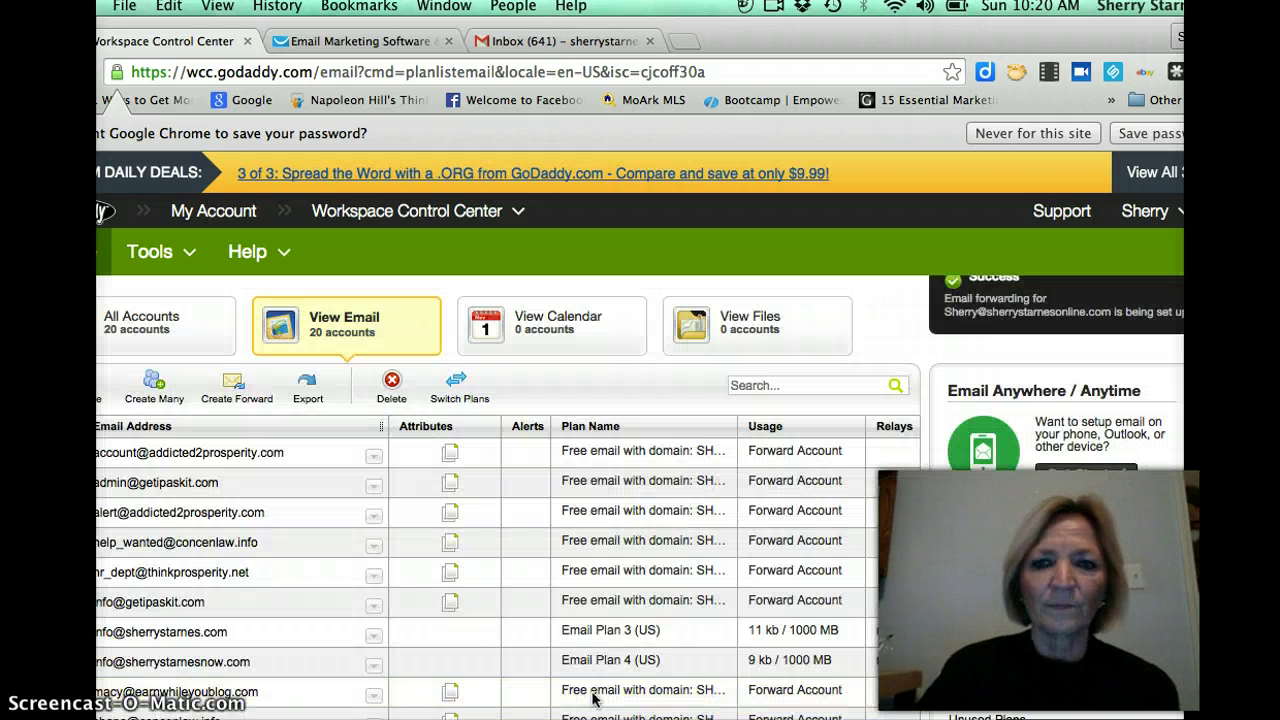
Dismiss the forwarding Success notice and switch to the GetResponse Email Marketing Software tab.
{"action": "left_click", "coordinate": [1013, 305]}
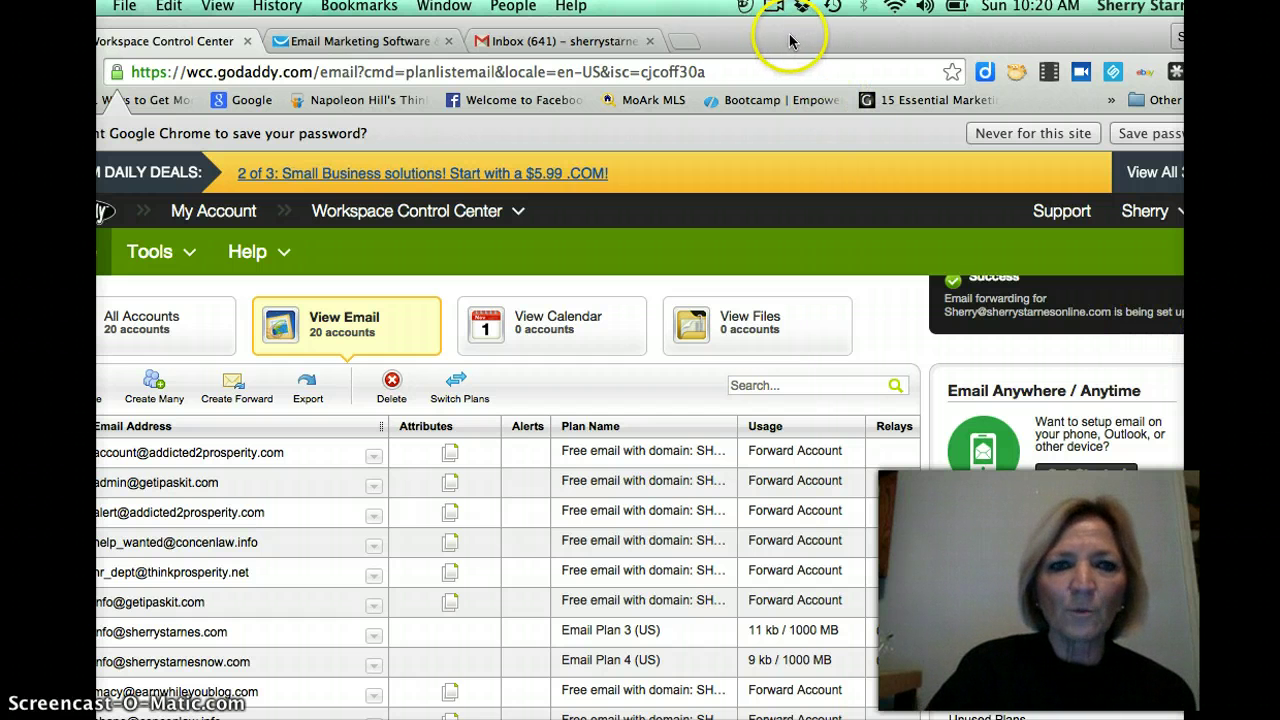
{"action": "left_click", "coordinate": [323, 43]}
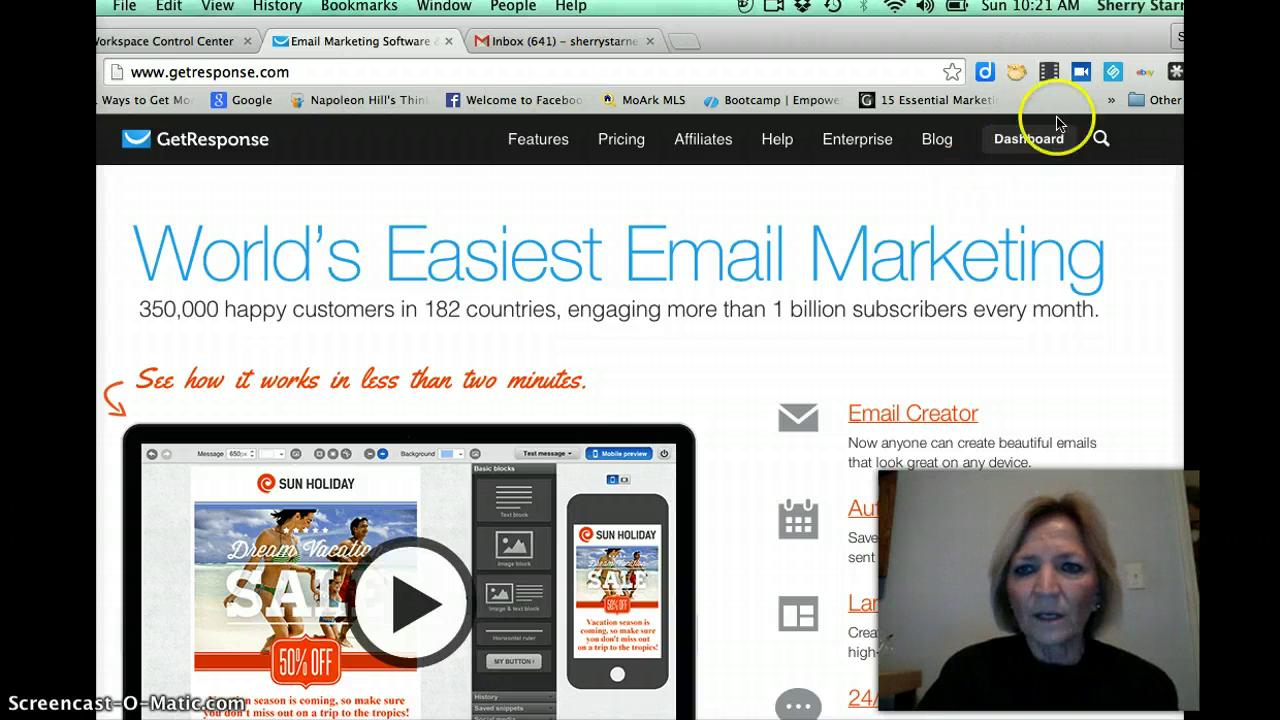
Create a newsletter via Messages > Create Newsletter using the previous editor and a blank template.
{"action": "left_click", "coordinate": [1024, 140]}
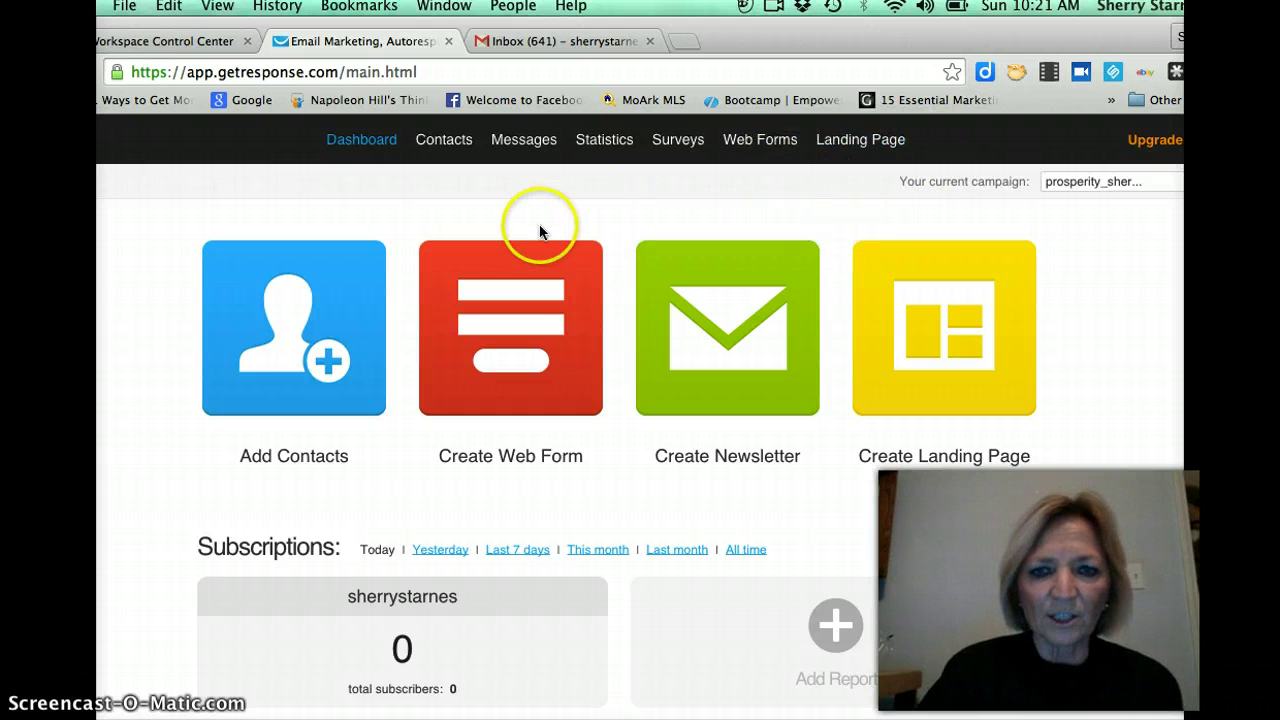
{"action": "mouse_move", "coordinate": [529, 149]}
{"action": "left_click", "coordinate": [537, 184]}
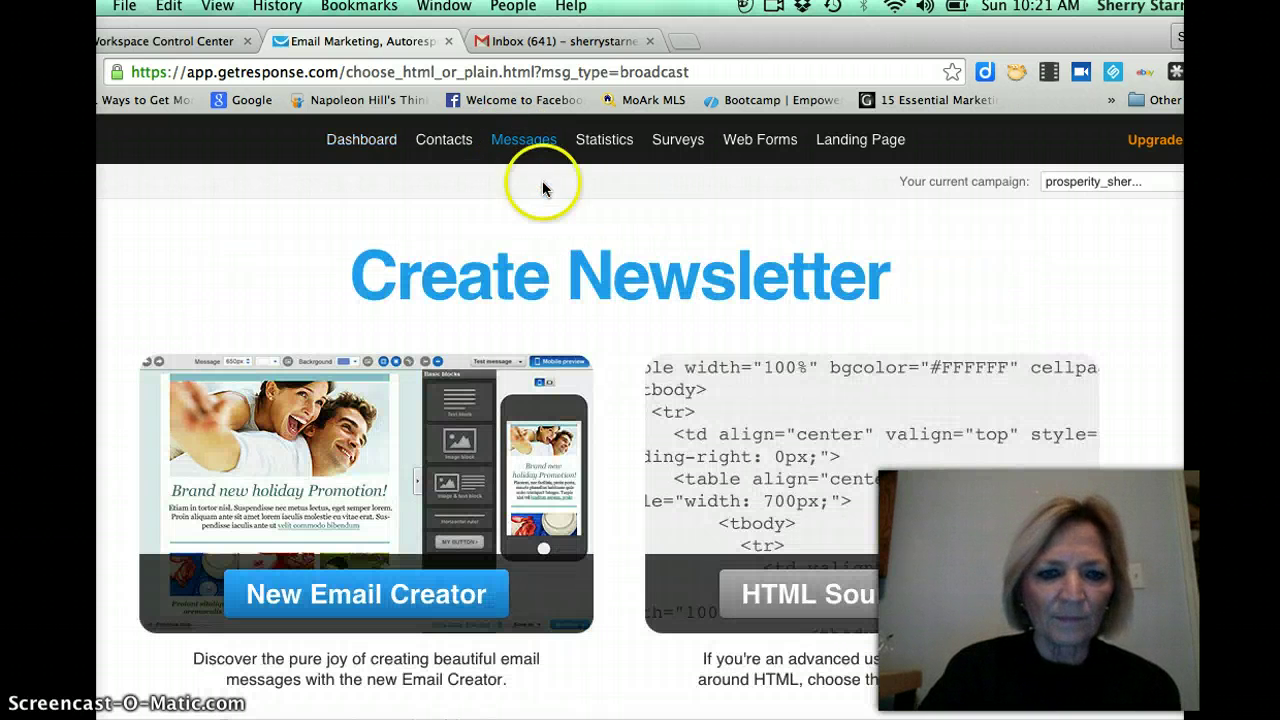
{"action": "scroll", "coordinate": [1129, 437], "scroll_direction": "down", "scroll_amount": 3}
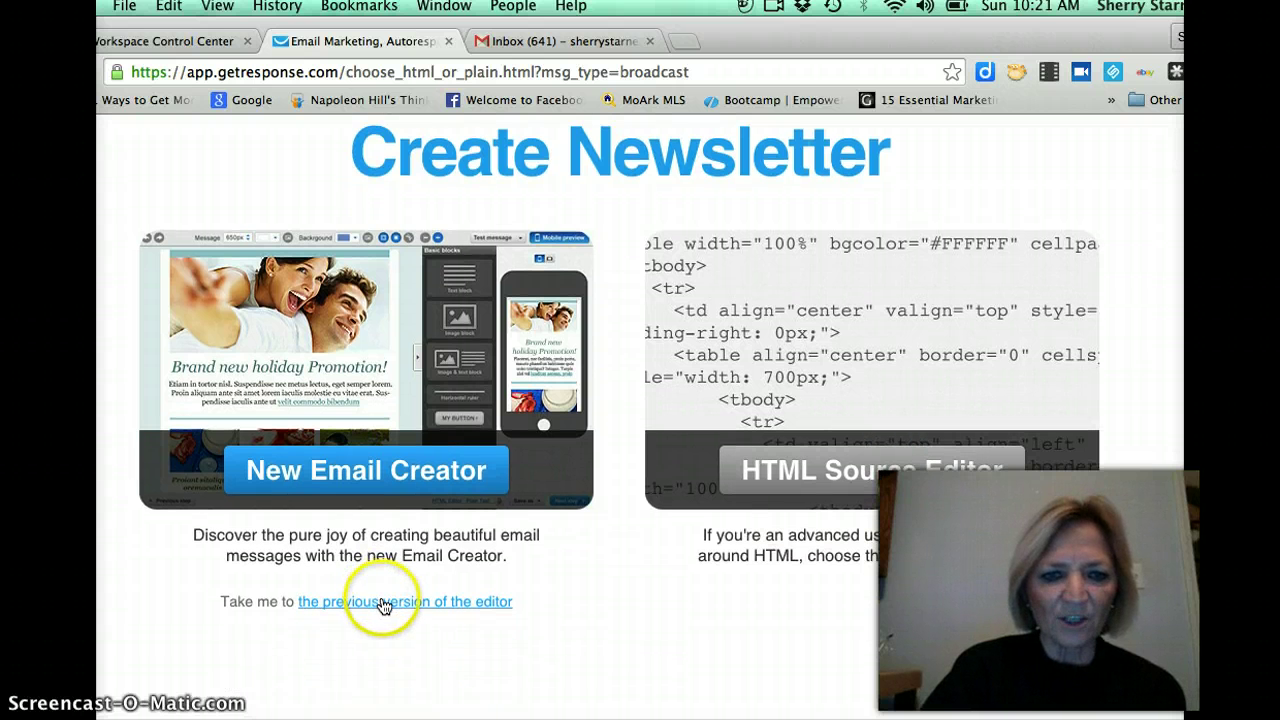
{"action": "left_click", "coordinate": [386, 605]}
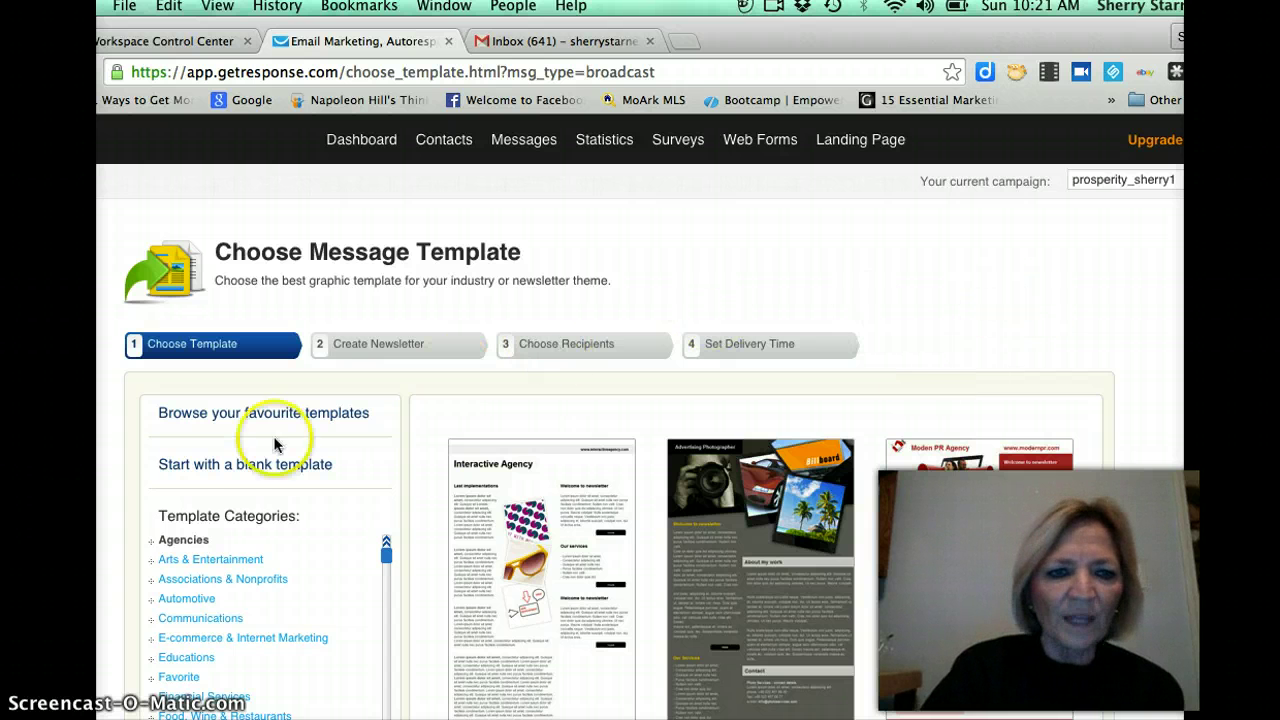
{"action": "left_click", "coordinate": [225, 467]}
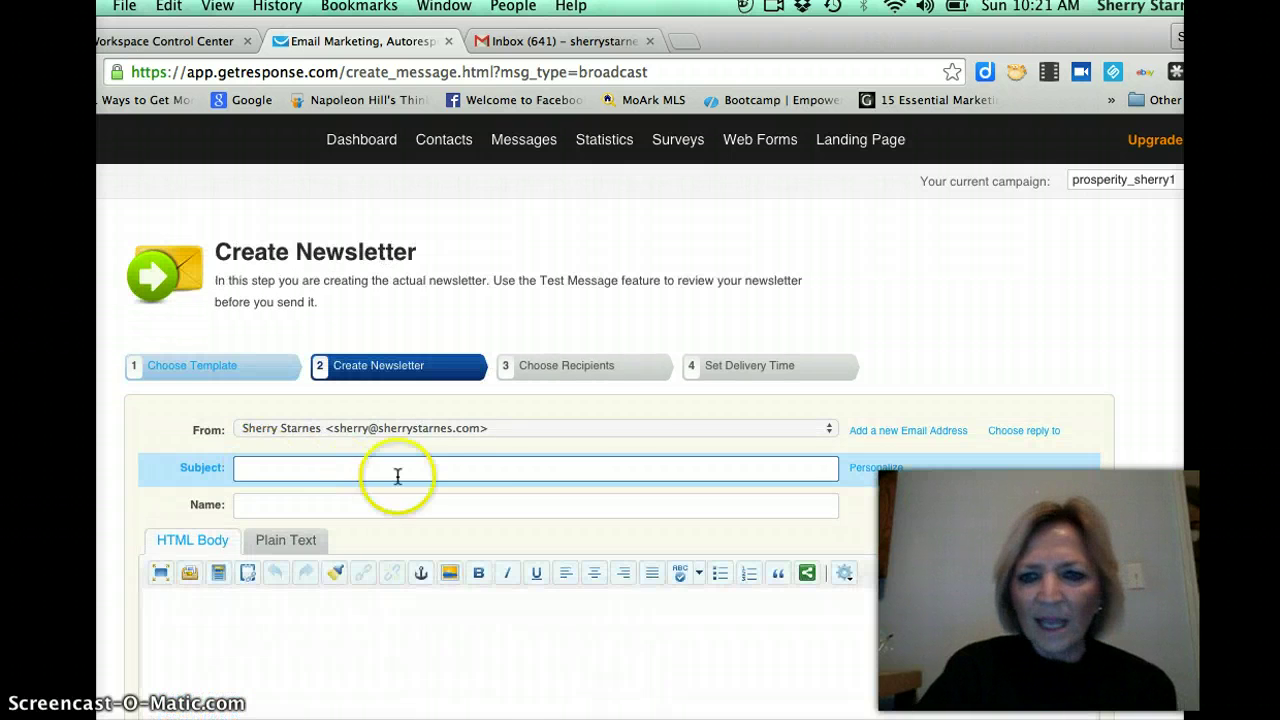
Check the From dropdown, then go to Add a new Email Address in account settings.
{"action": "left_click", "coordinate": [828, 429]}
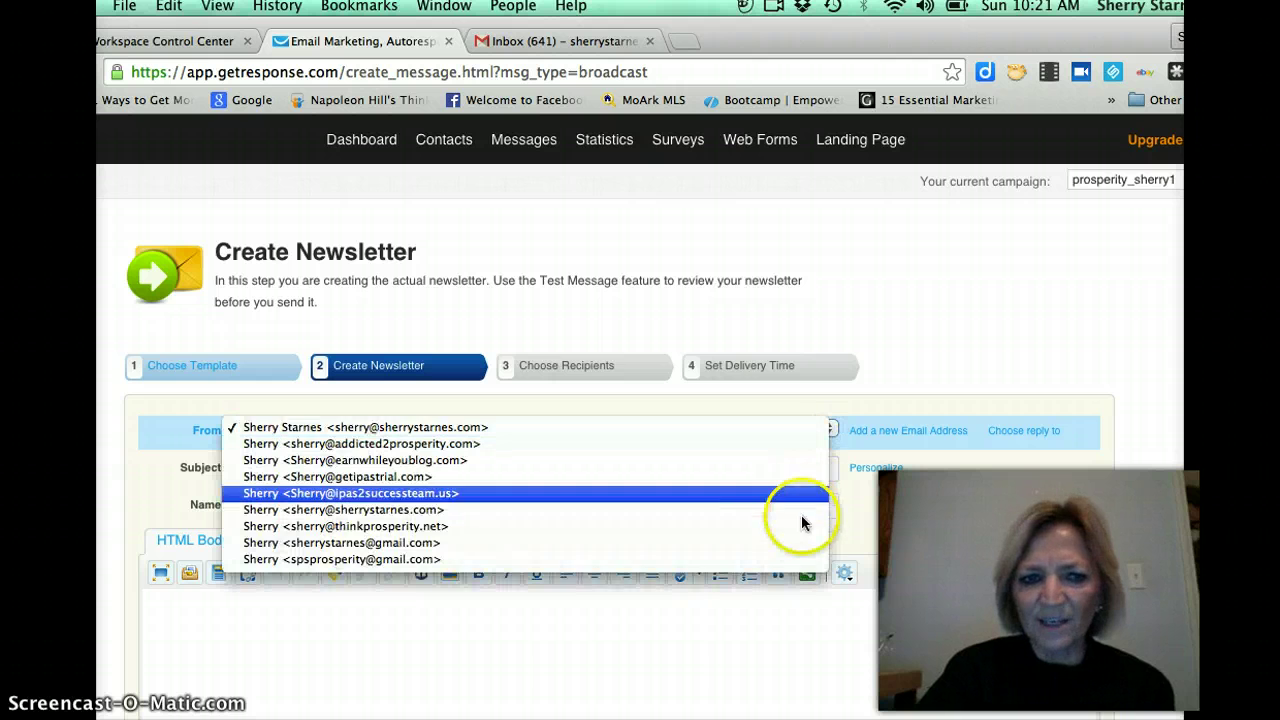
{"action": "left_click", "coordinate": [985, 346]}
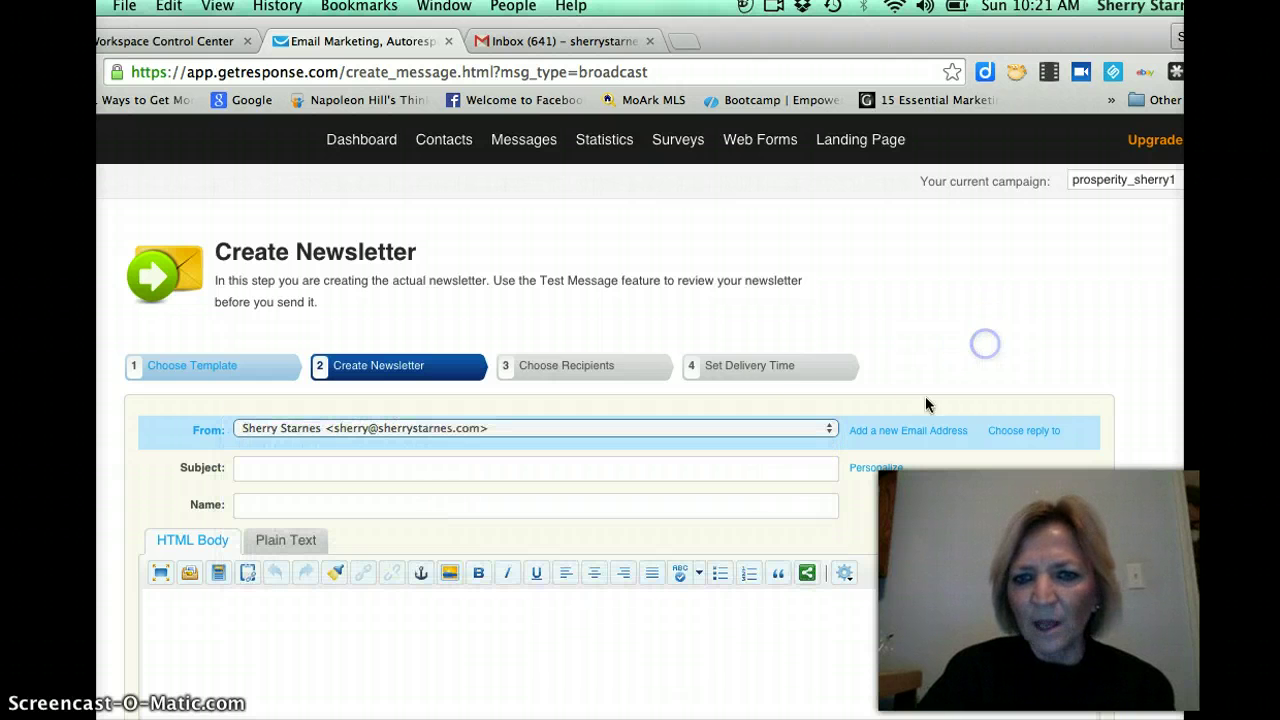
{"action": "left_click", "coordinate": [914, 432]}
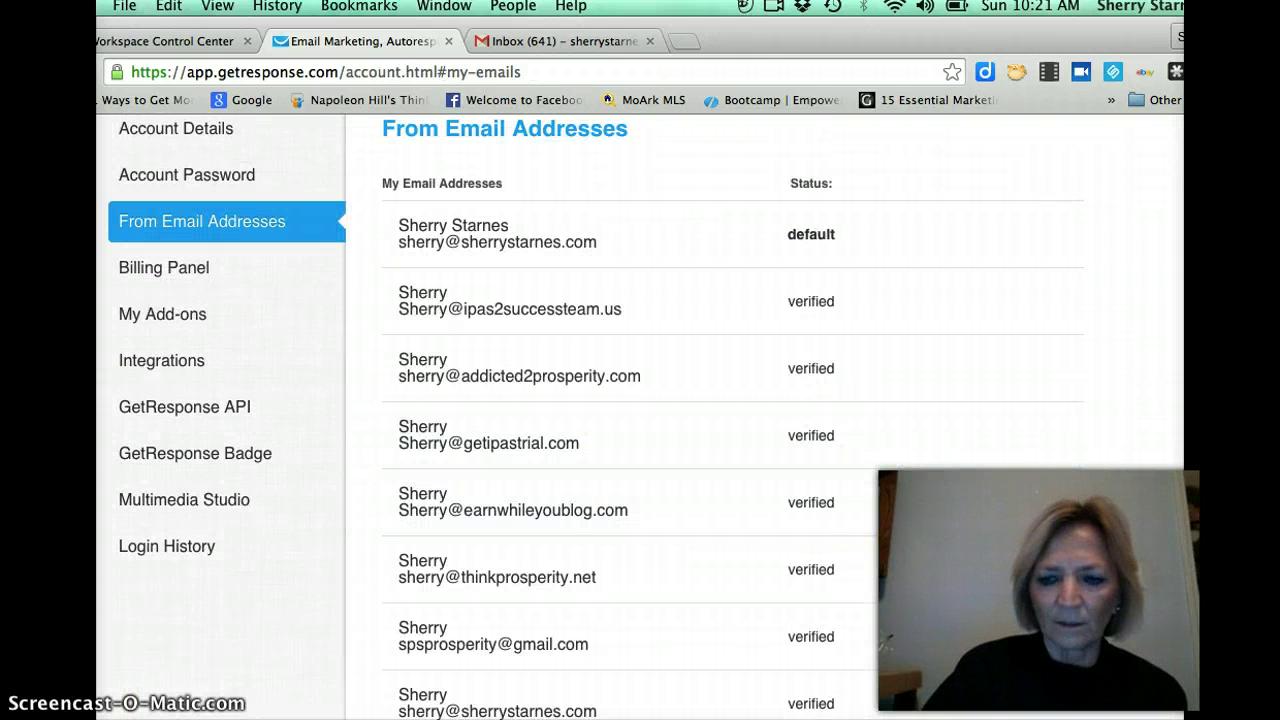
Add a From address pairing the sender's full suggested name with the personal-domain email address.
{"action": "scroll", "coordinate": [640, 400], "scroll_direction": "down", "scroll_amount": 6}
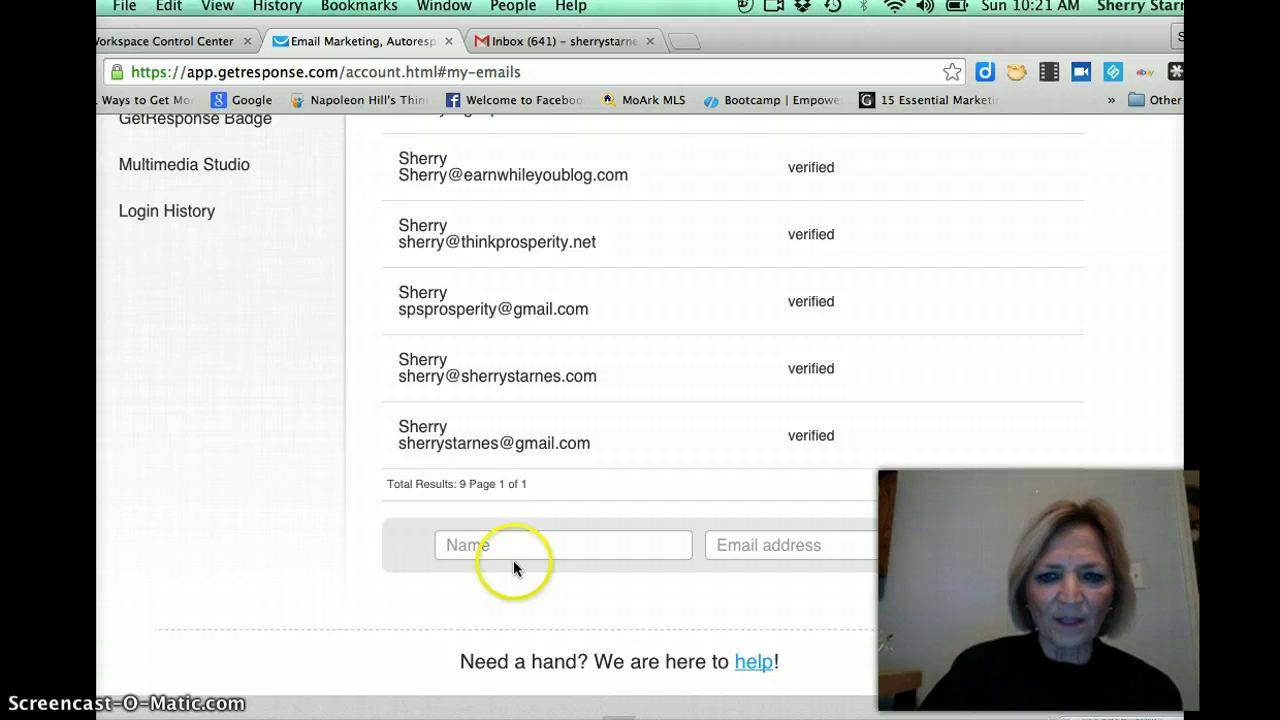
{"action": "left_click", "coordinate": [452, 545]}
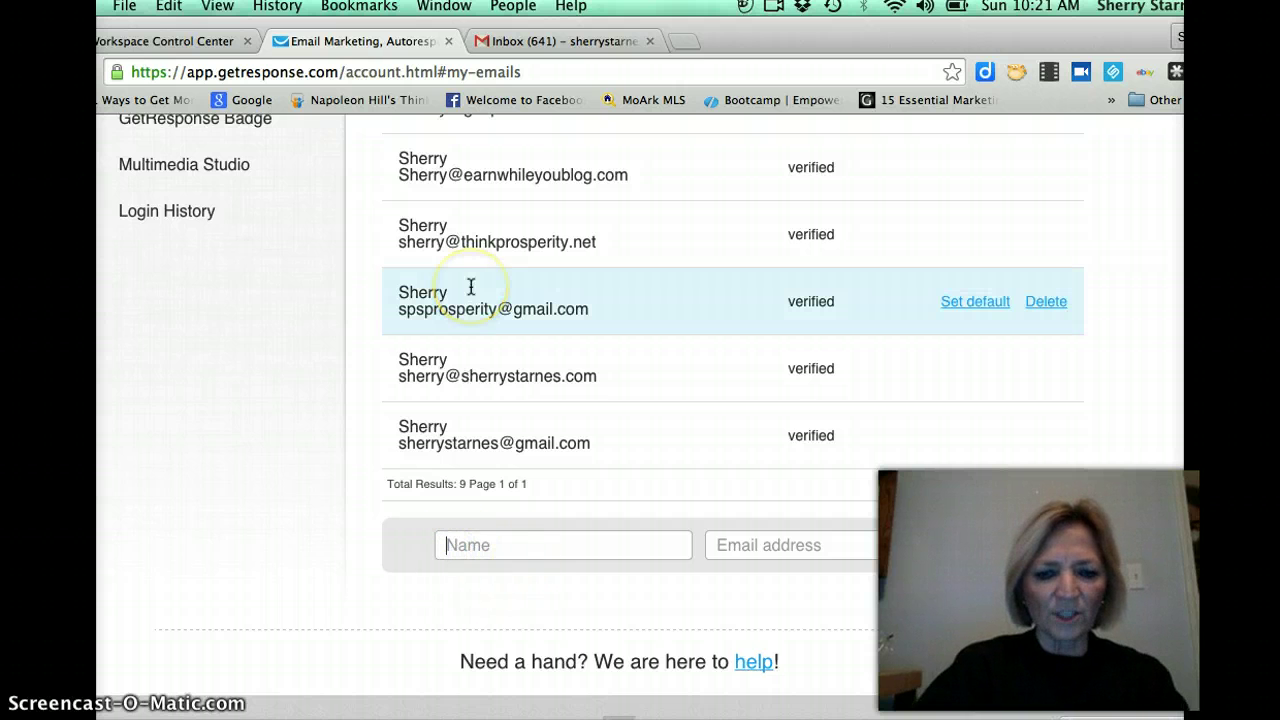
{"action": "type", "text": "Sherry"}
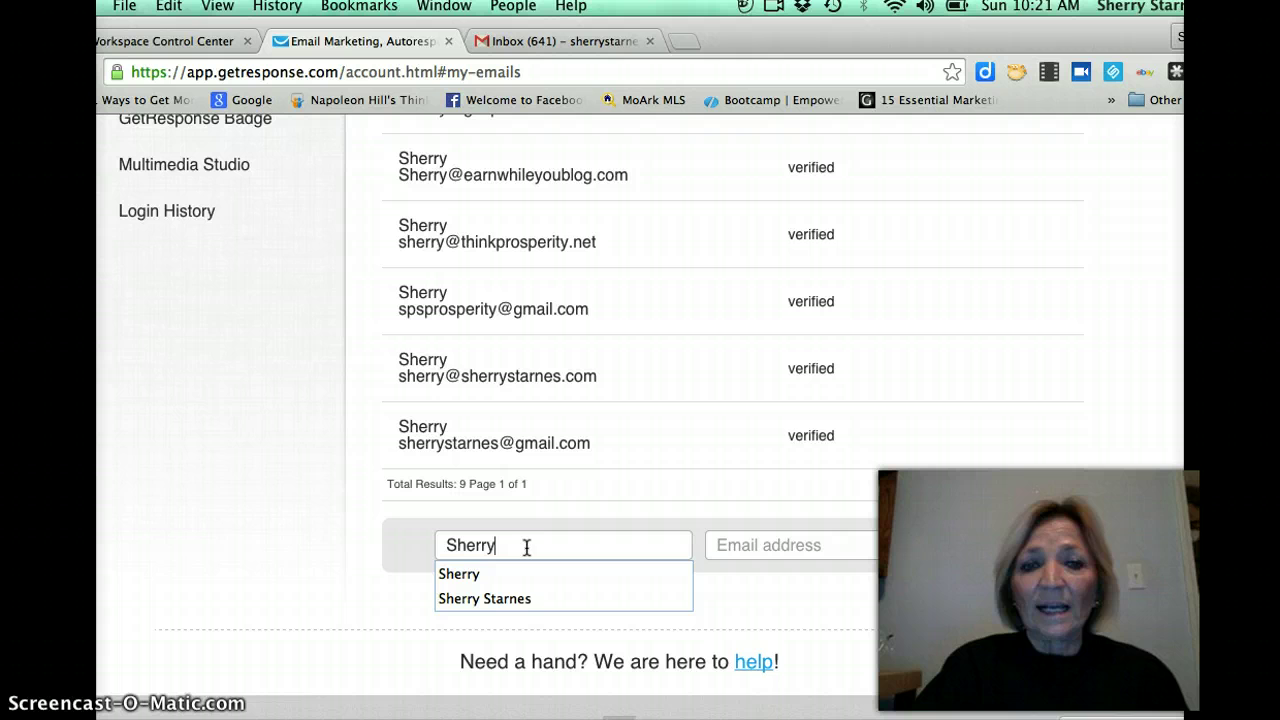
{"action": "left_click", "coordinate": [523, 540]}
{"action": "left_click", "coordinate": [510, 598]}
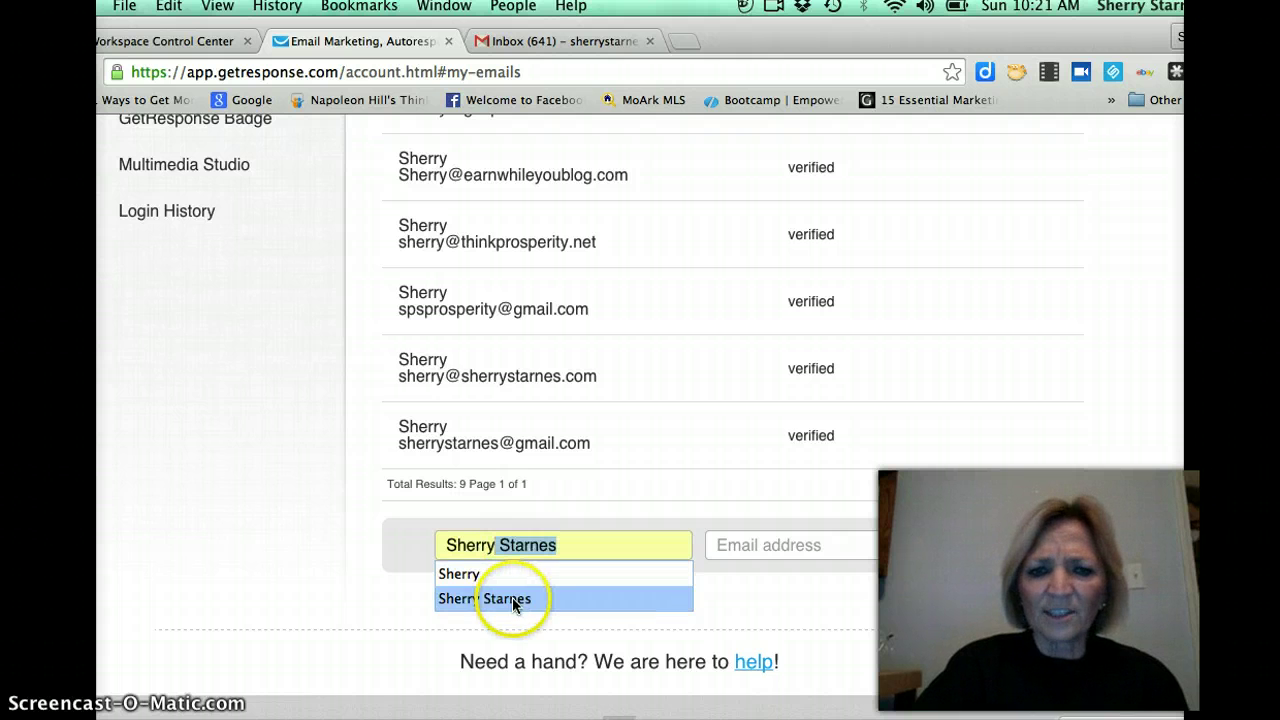
{"action": "left_click", "coordinate": [718, 546]}
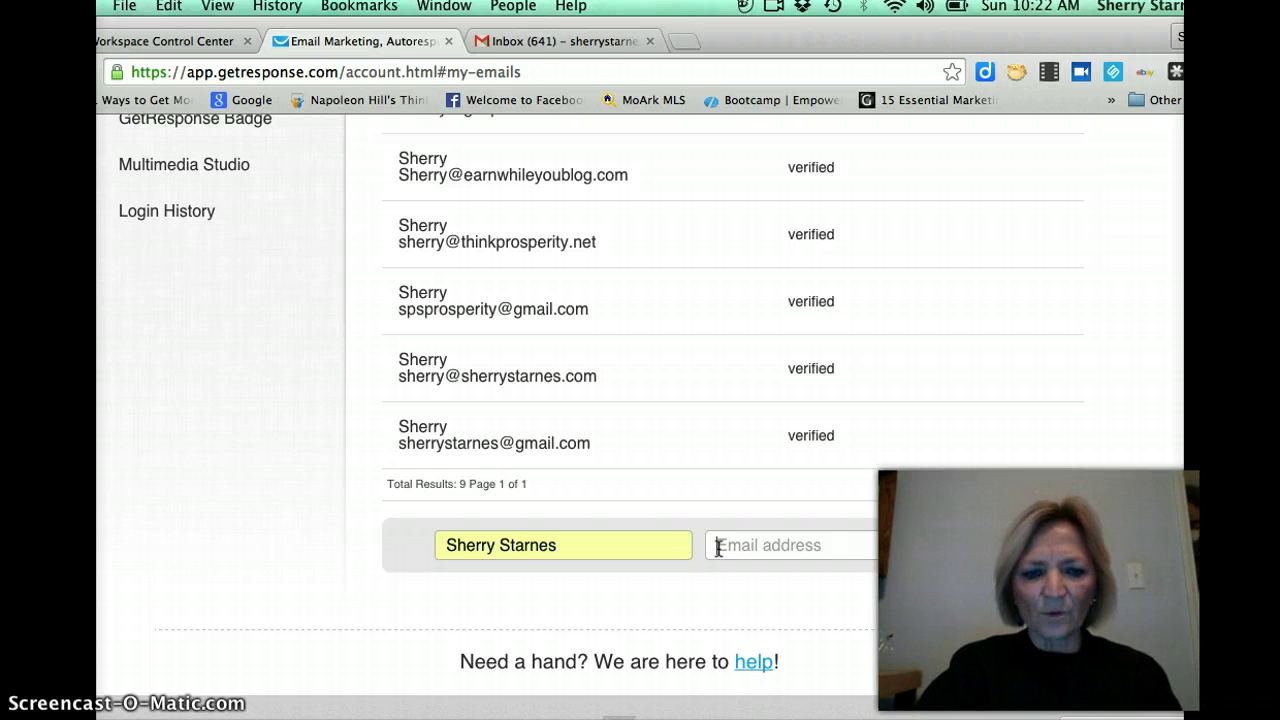
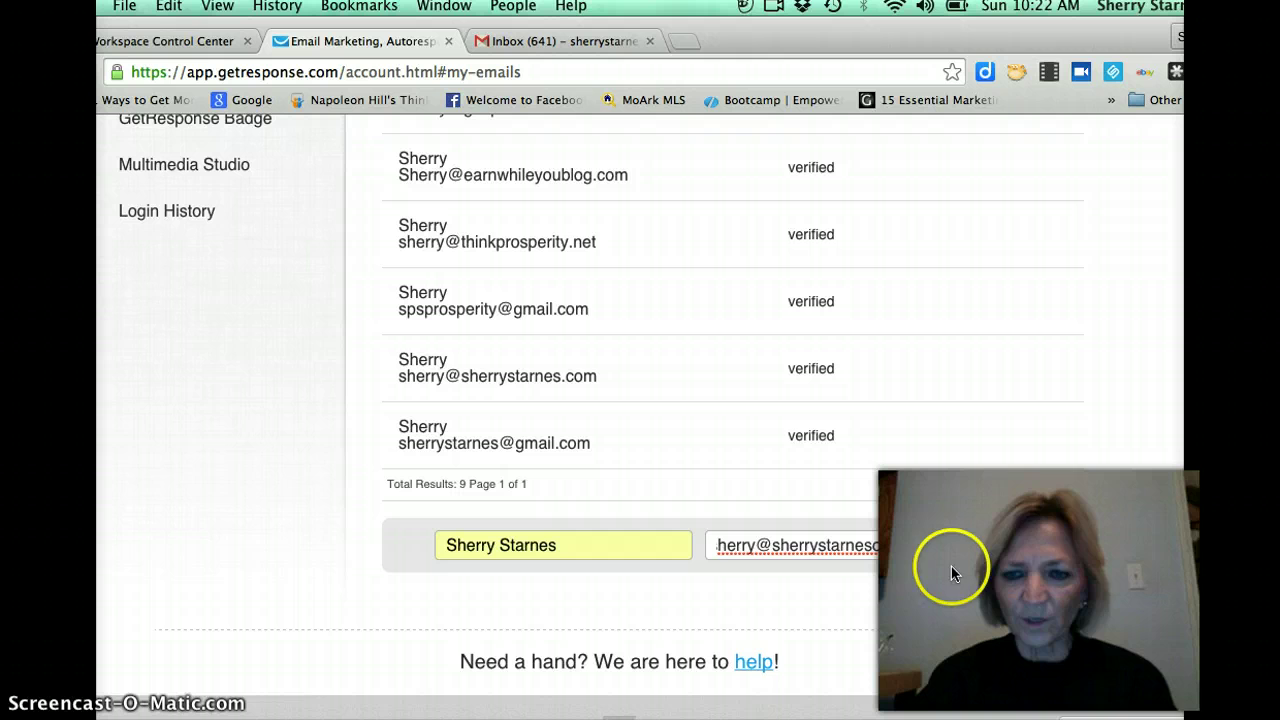
{"action": "left_click", "coordinate": [1006, 545]}
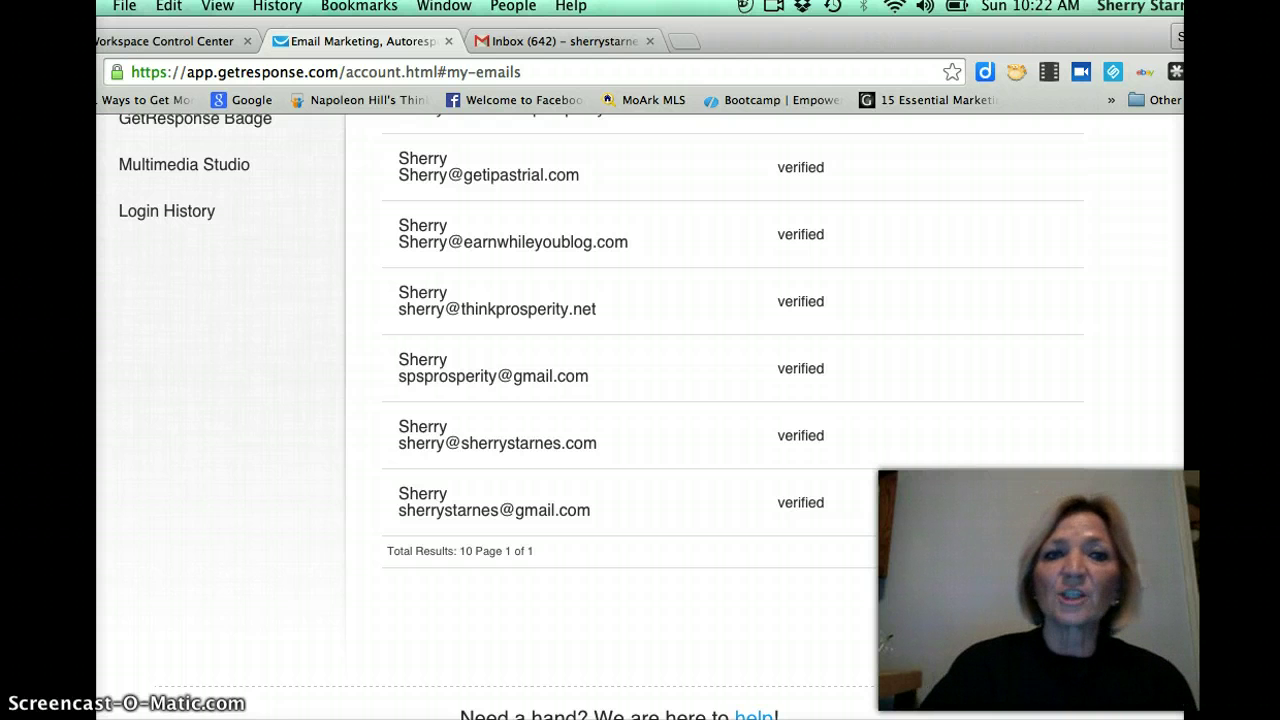
In Gmail, open the 'Please confirm new From field address' email and follow its activation link.
{"action": "left_click", "coordinate": [601, 42]}
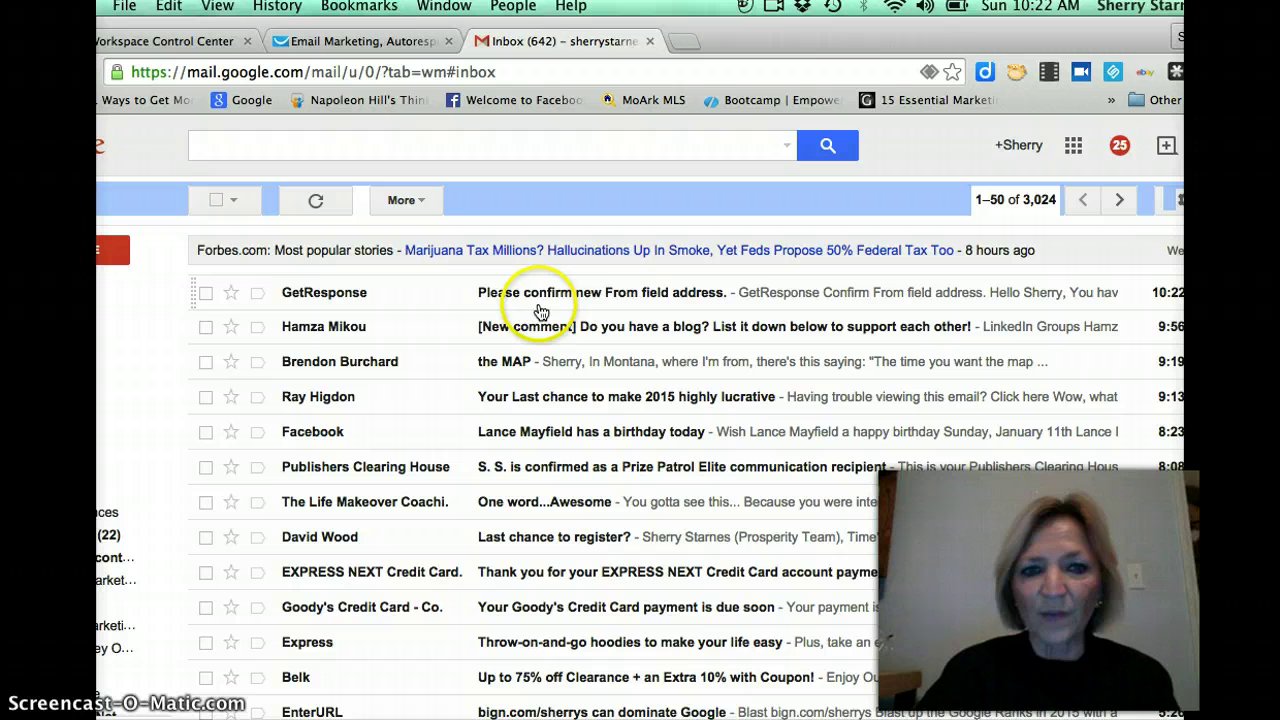
{"action": "left_click", "coordinate": [588, 292]}
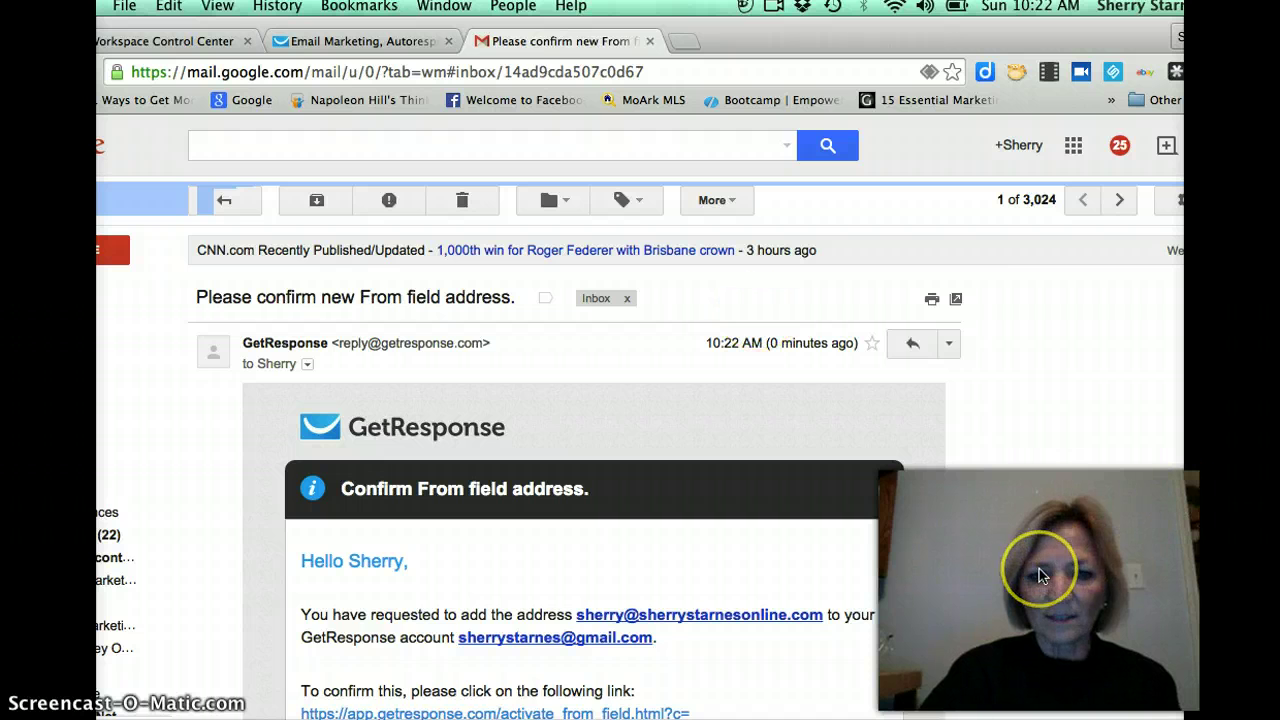
{"action": "scroll", "coordinate": [263, 598], "scroll_direction": "down", "scroll_amount": 3}
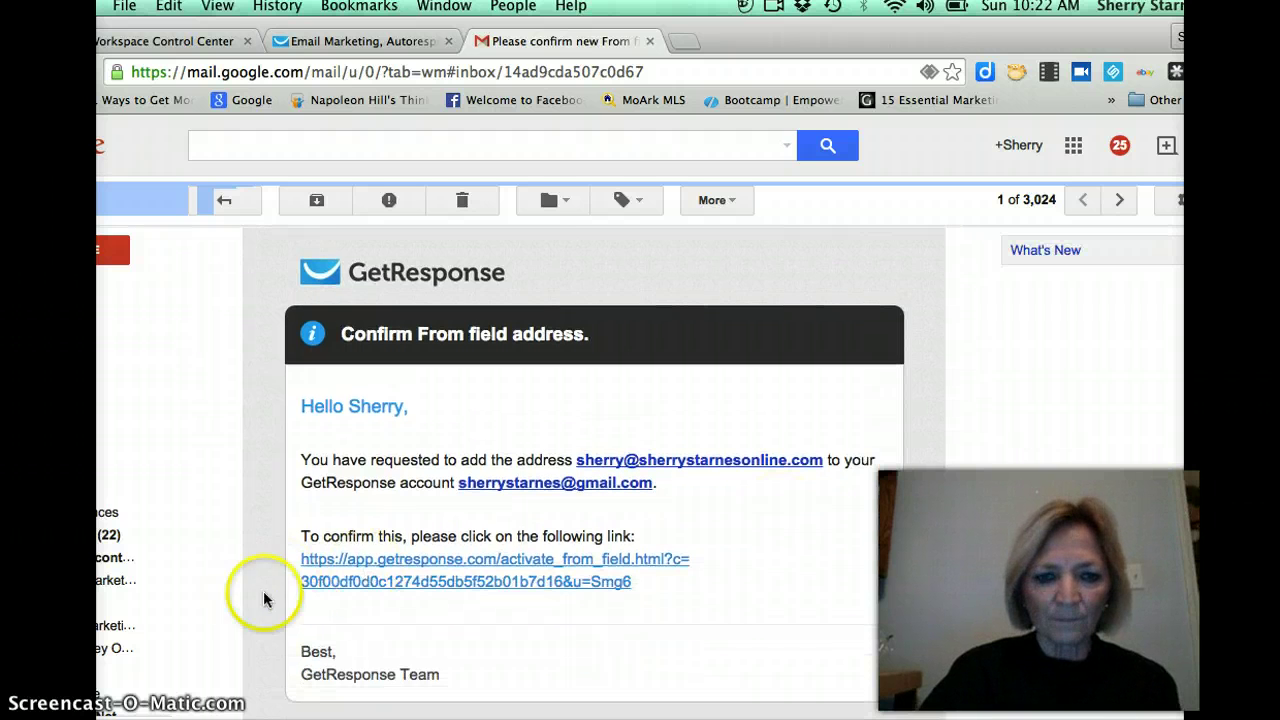
{"action": "left_click", "coordinate": [506, 564]}
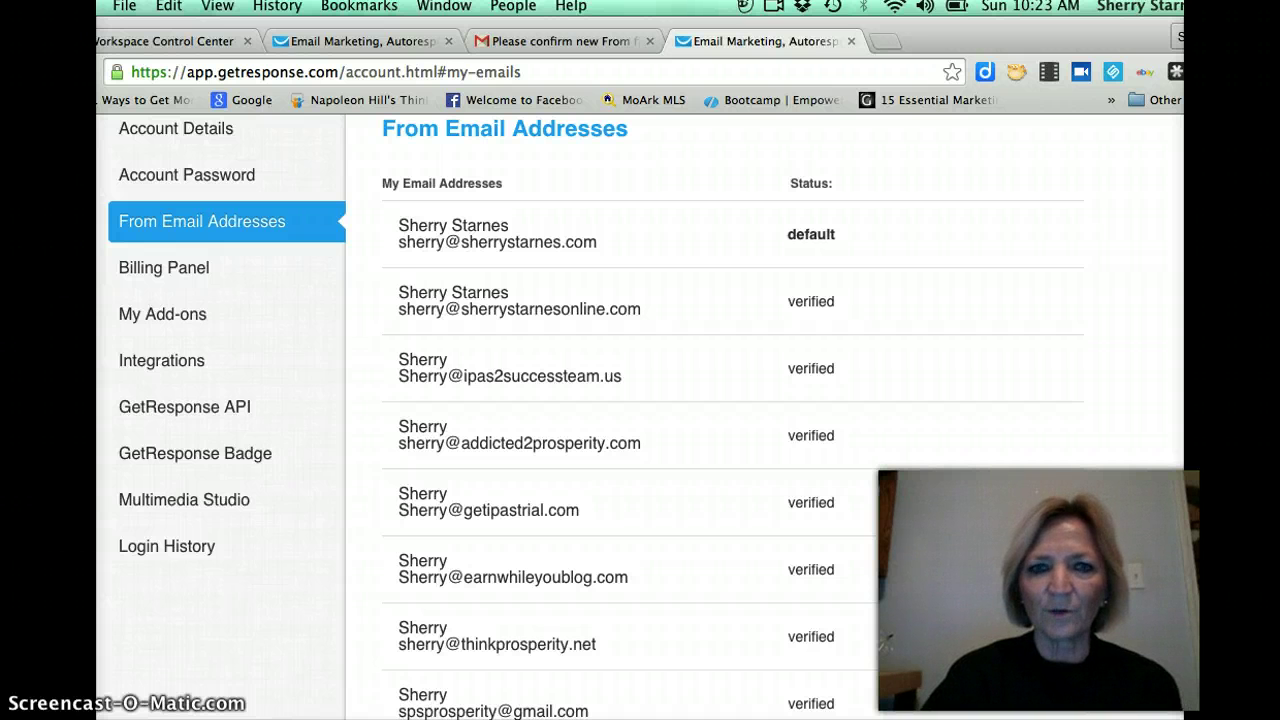
From the Dashboard, create a newsletter via Messages > Create Newsletter in the previous editor.
{"action": "scroll", "coordinate": [640, 400], "scroll_direction": "up", "scroll_amount": 1}
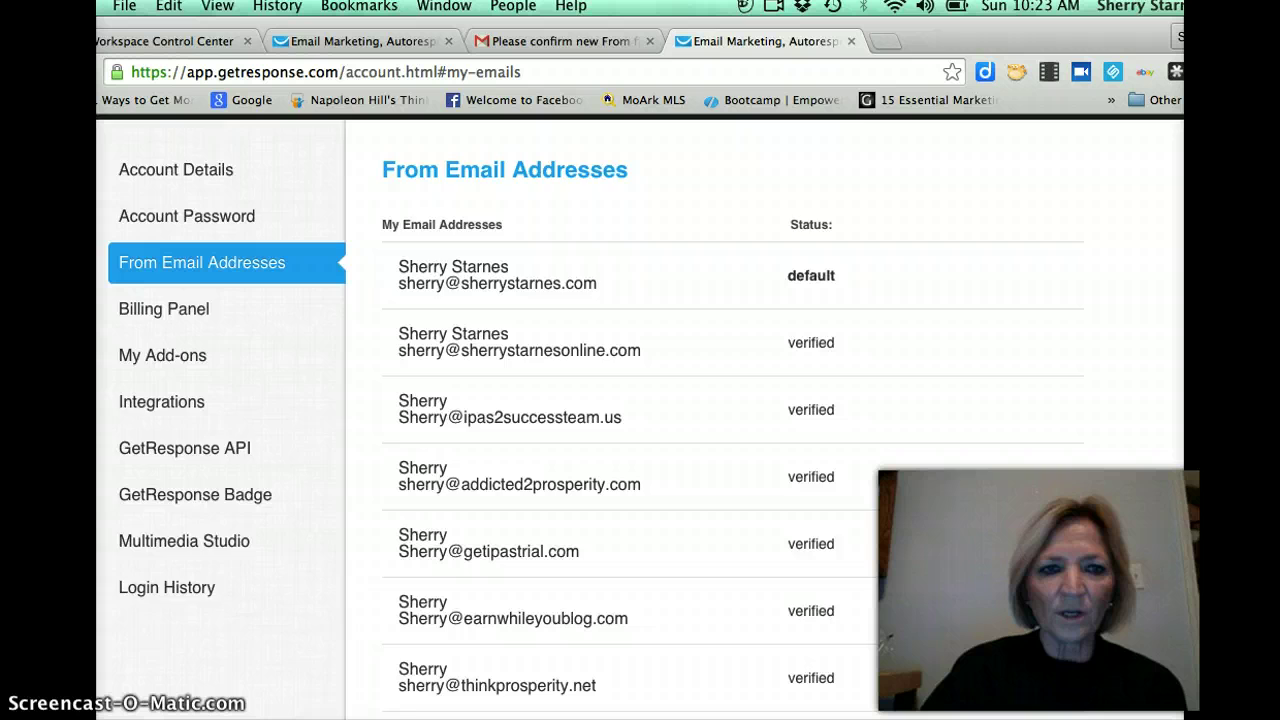
{"action": "scroll", "coordinate": [640, 400], "scroll_direction": "up", "scroll_amount": 1}
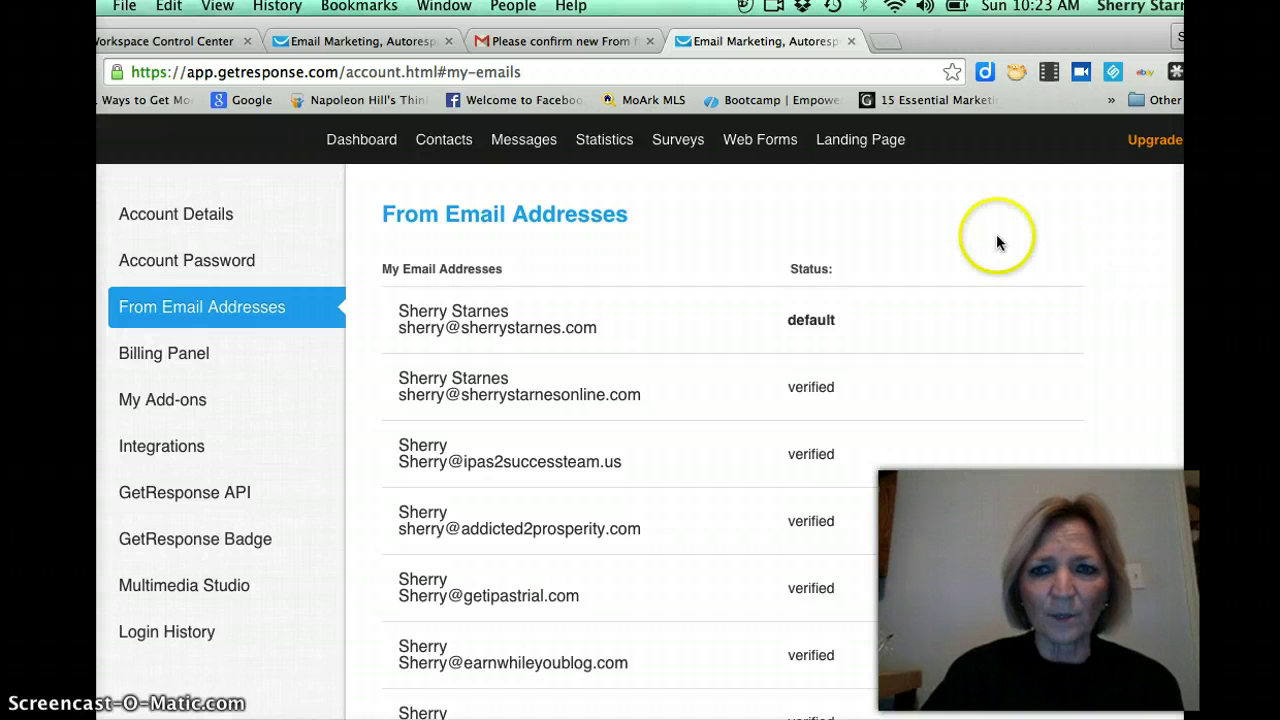
{"action": "left_click", "coordinate": [358, 145]}
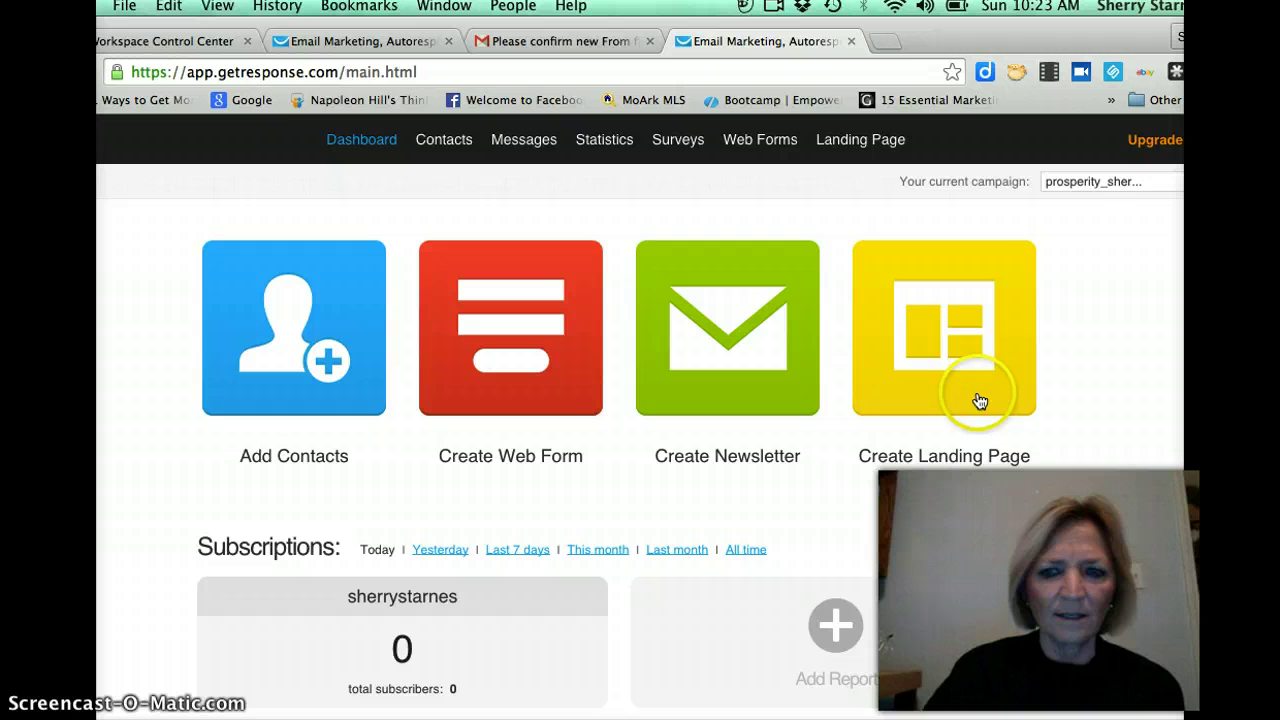
{"action": "mouse_move", "coordinate": [517, 143]}
{"action": "left_click", "coordinate": [530, 186]}
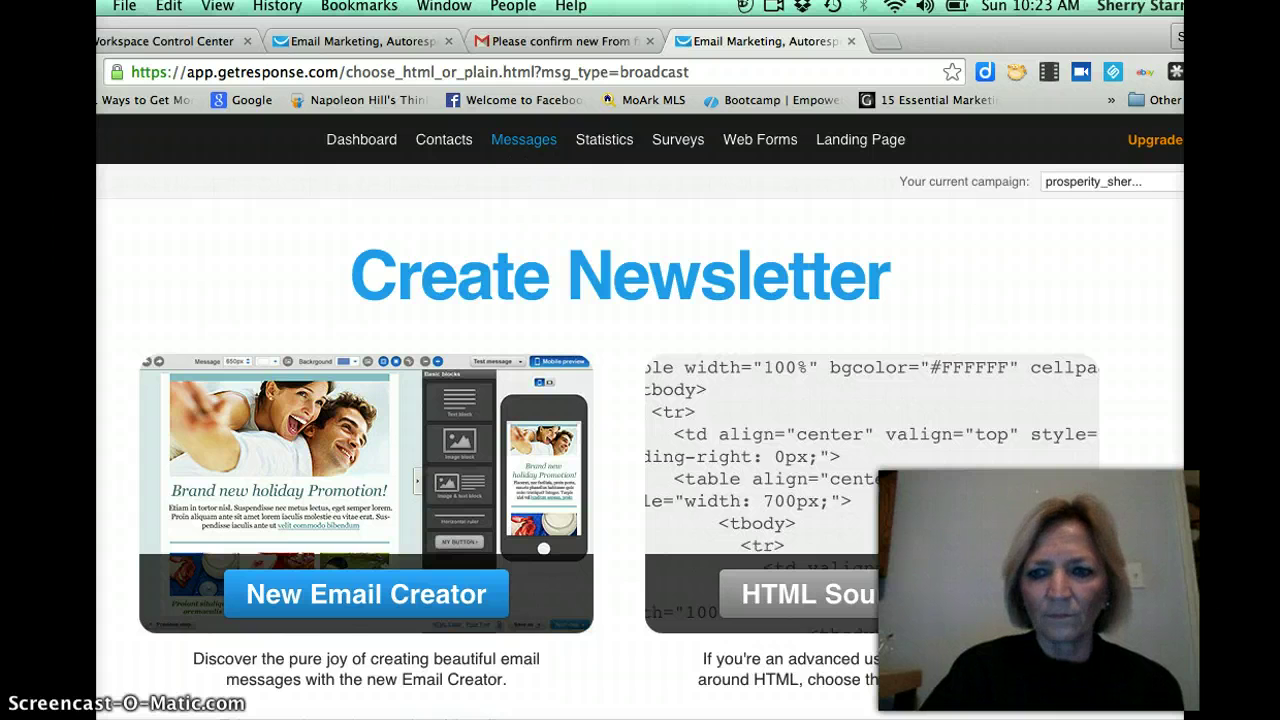
{"action": "scroll", "coordinate": [434, 520], "scroll_direction": "down", "scroll_amount": 5}
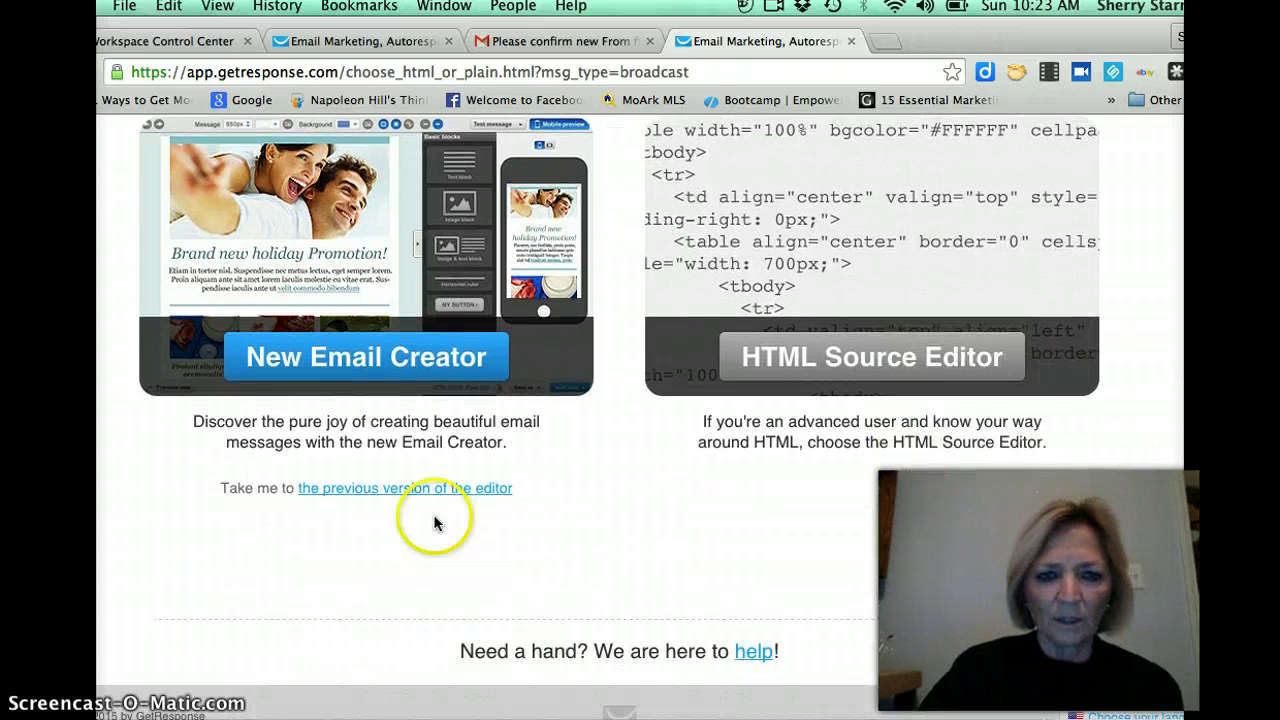
{"action": "left_click", "coordinate": [398, 488]}
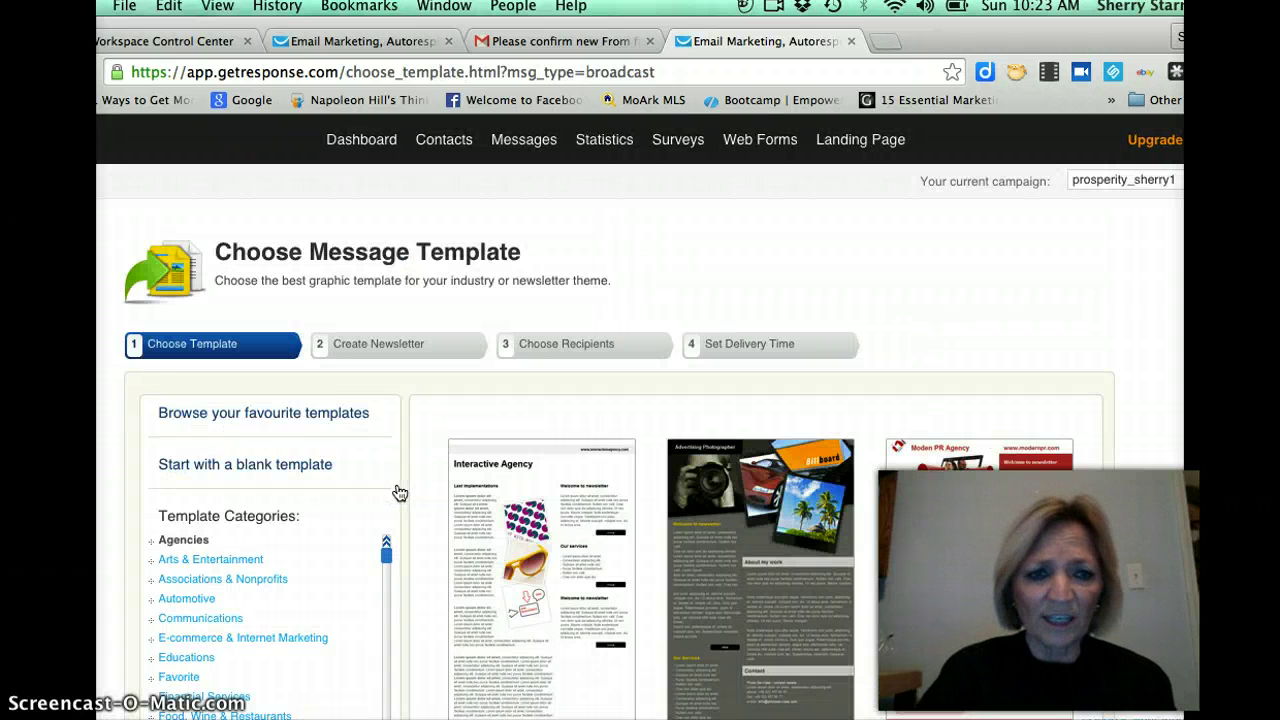
{"action": "left_click", "coordinate": [315, 470]}
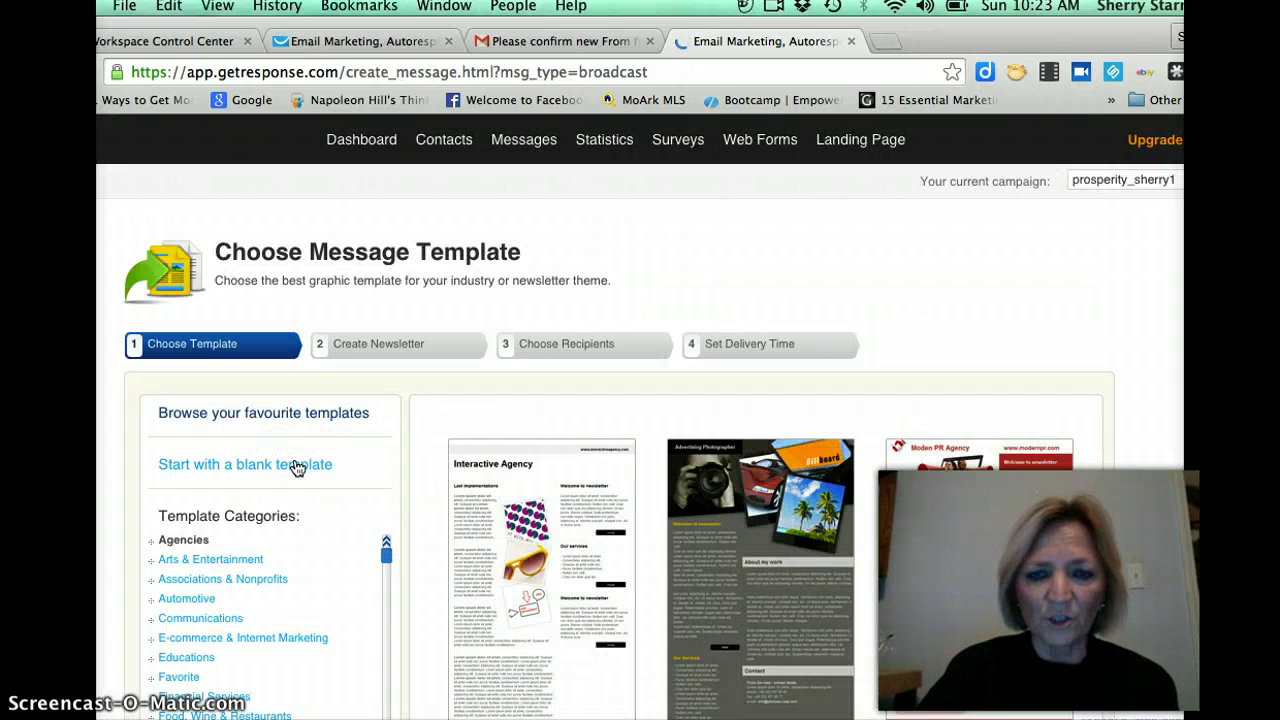
Start a blank newsletter and select the newly verified personal-domain address as its From sender.
{"action": "left_click", "coordinate": [306, 470]}
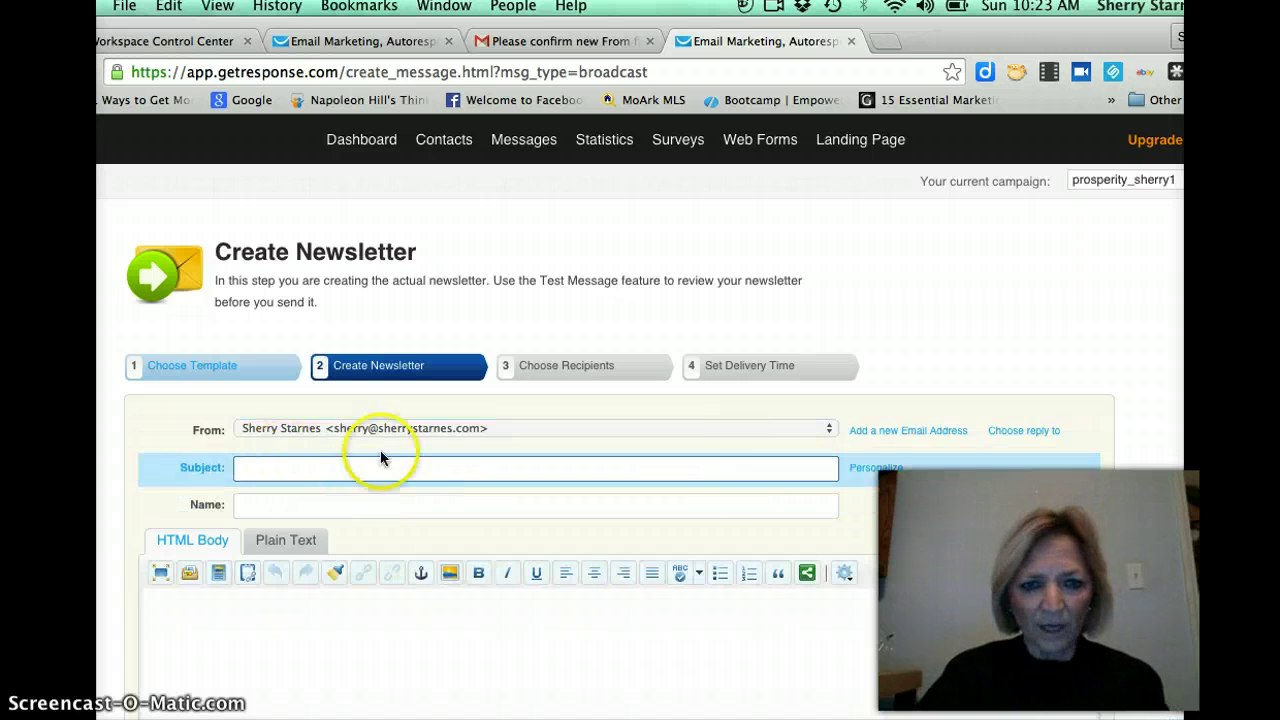
{"action": "left_click", "coordinate": [828, 432]}
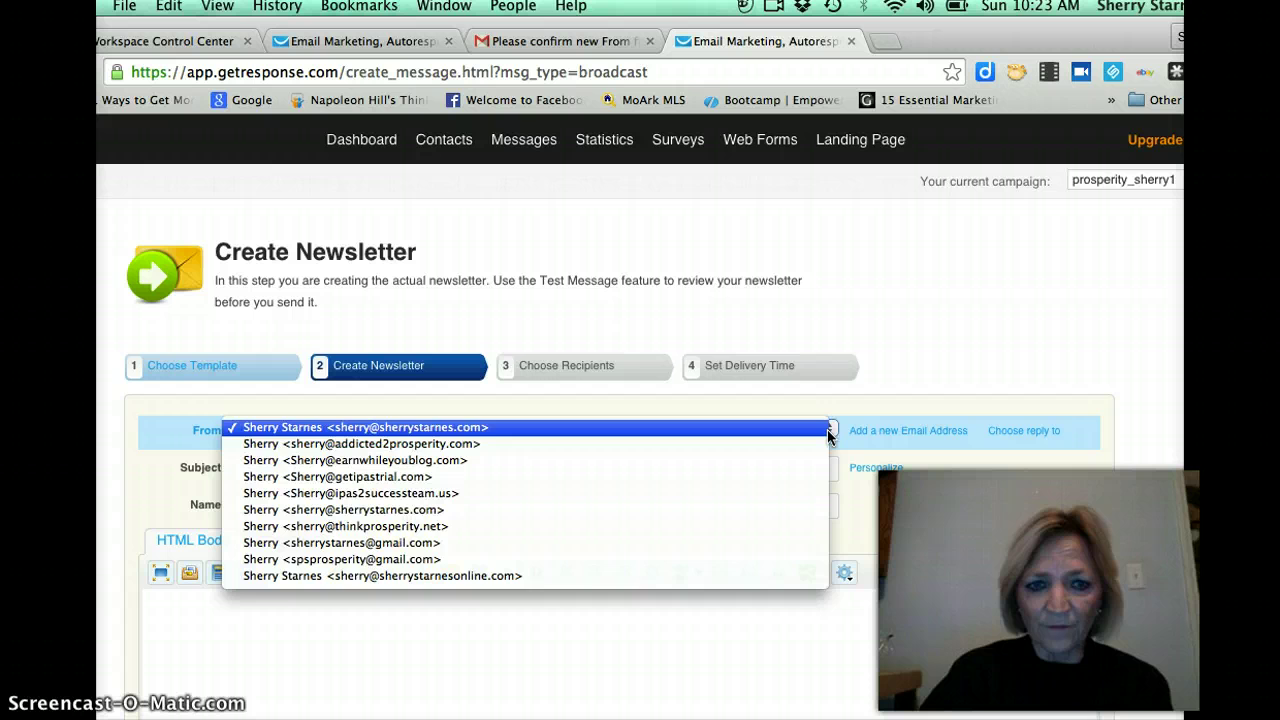
{"action": "left_click_drag", "start_coordinate": [827, 429], "coordinate": [616, 578]}
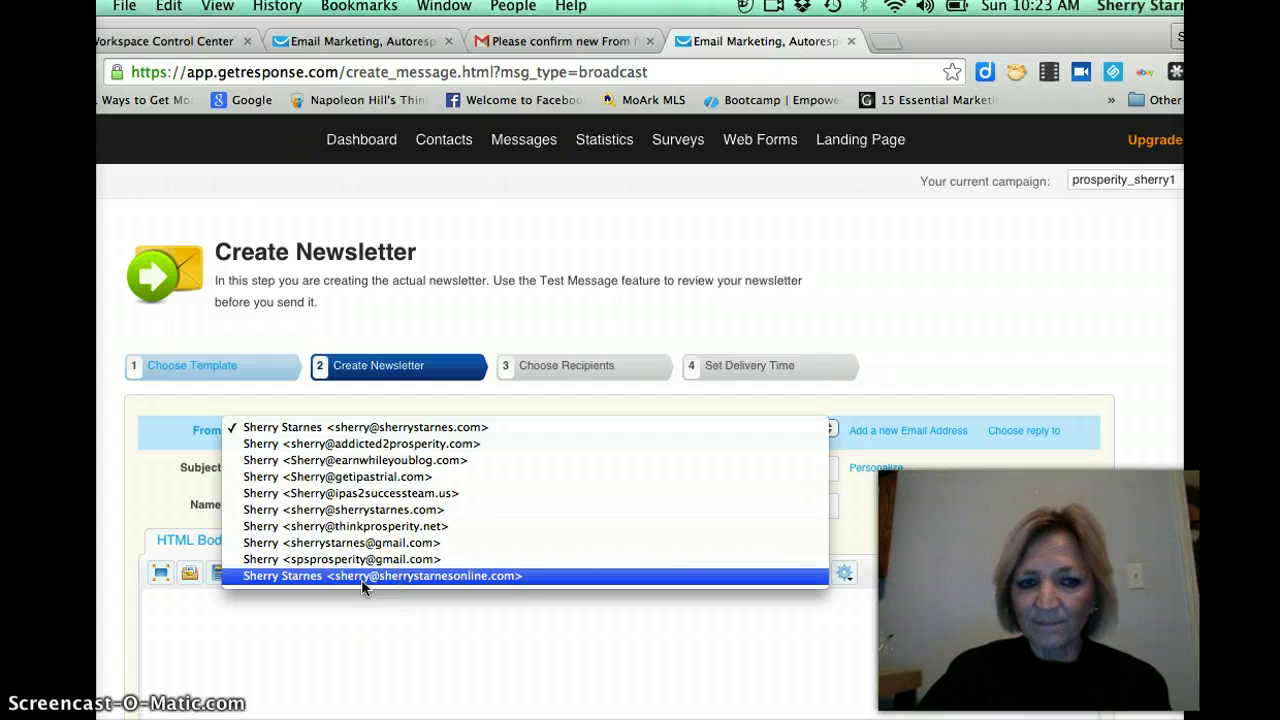
{"action": "left_click", "coordinate": [413, 581]}
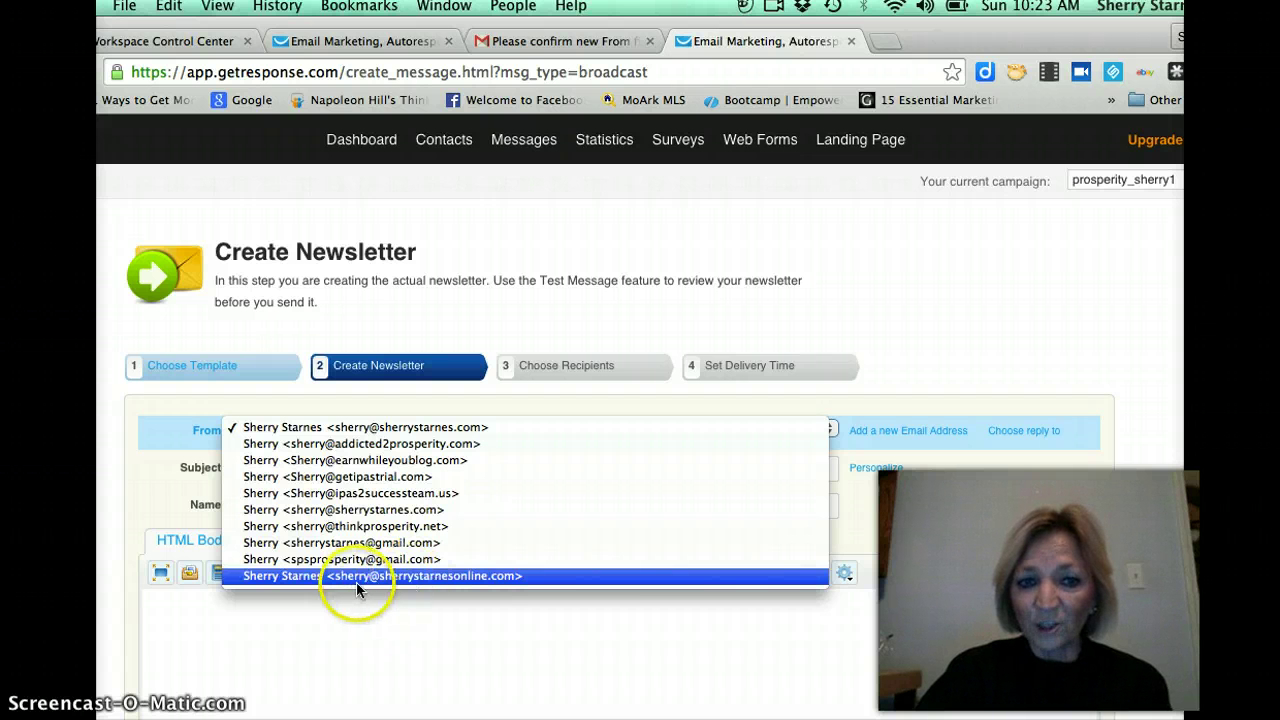
{"action": "left_click_drag", "start_coordinate": [440, 588], "coordinate": [517, 584]}
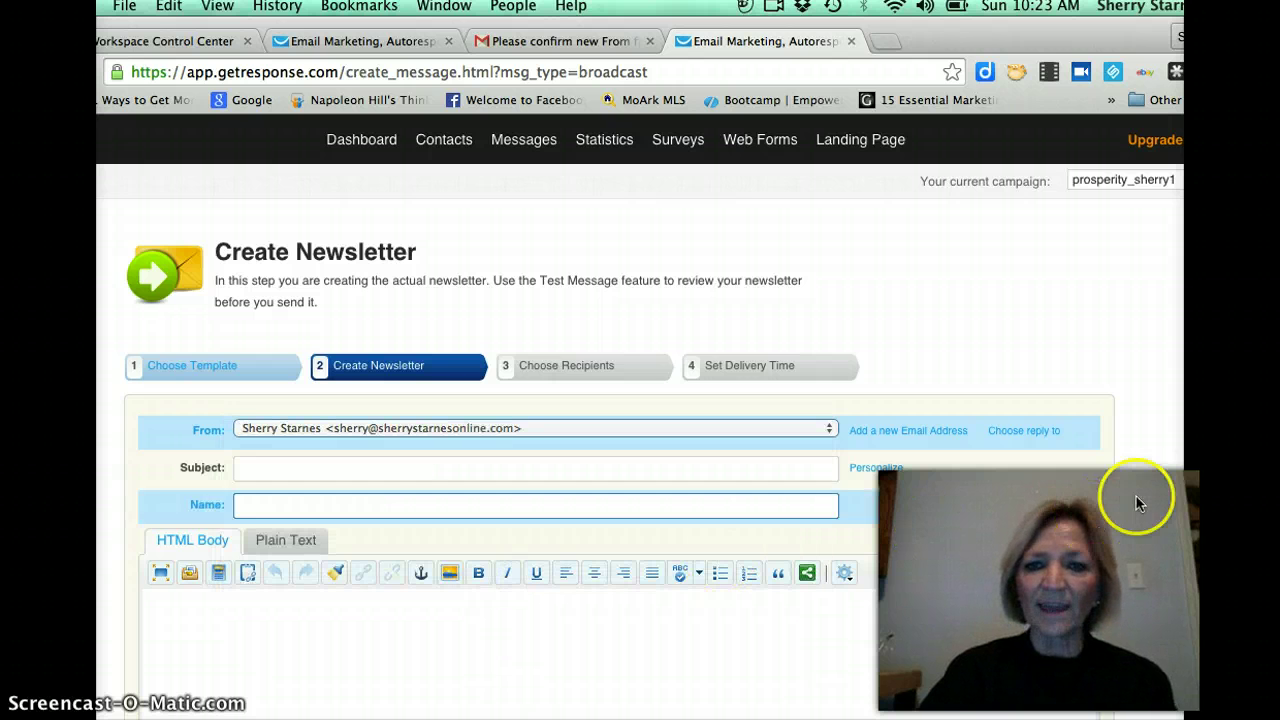